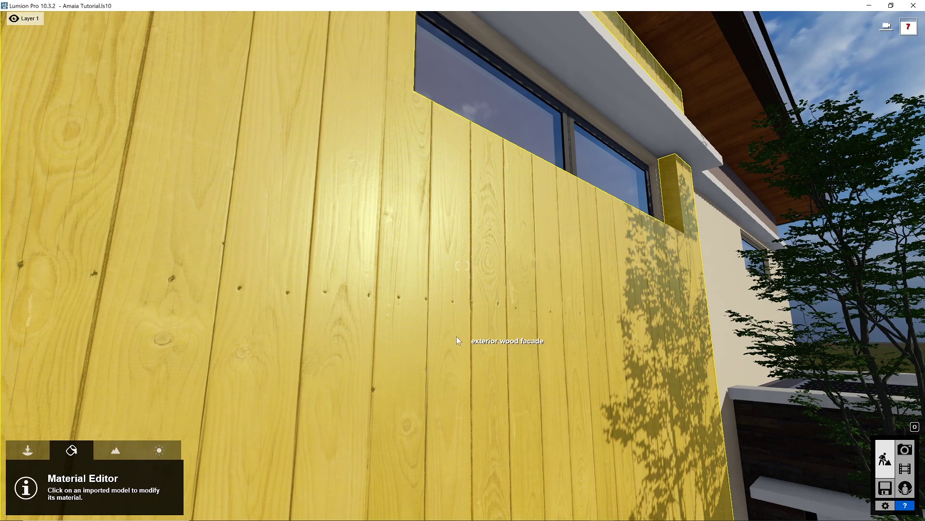
Select the exterior wood facade surface to edit its material
left_click(456, 336)
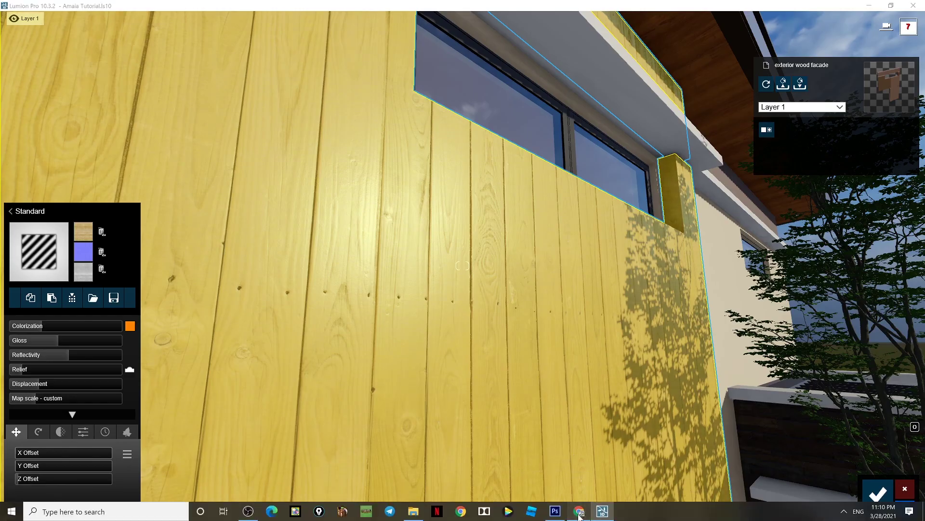
Switch to Chrome and read through the CC0 Textures home page sections on material quality, displacement, substances and licensing
left_click(578, 512)
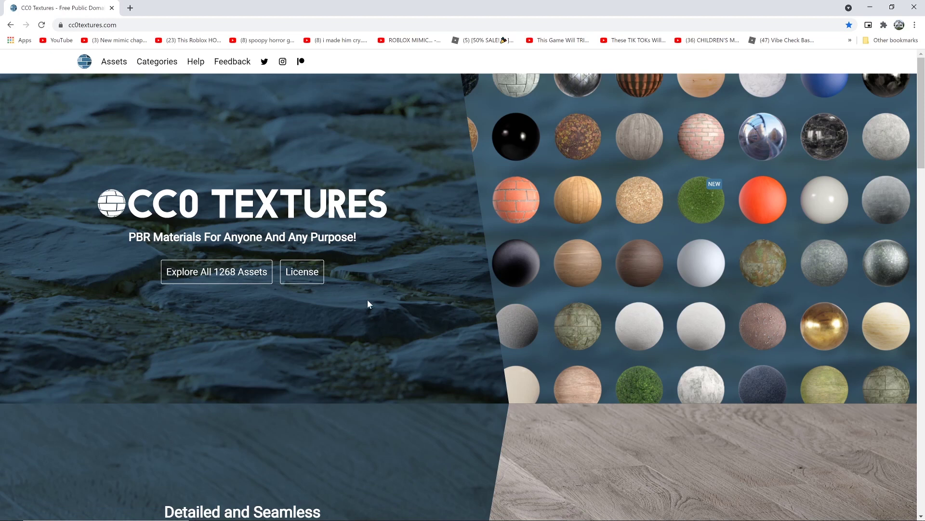
scroll(376, 304, "down", 2)
scroll(306, 332, "down", 2)
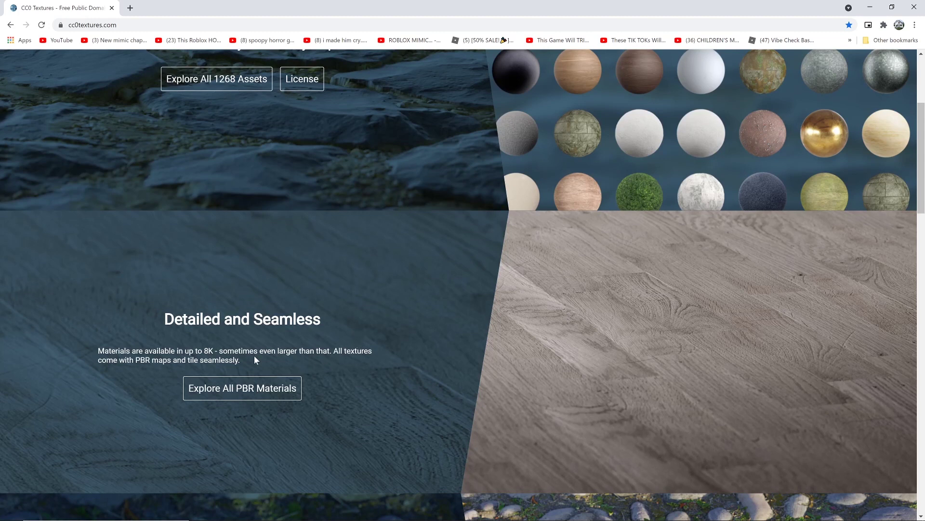
scroll(337, 371, "down", 5)
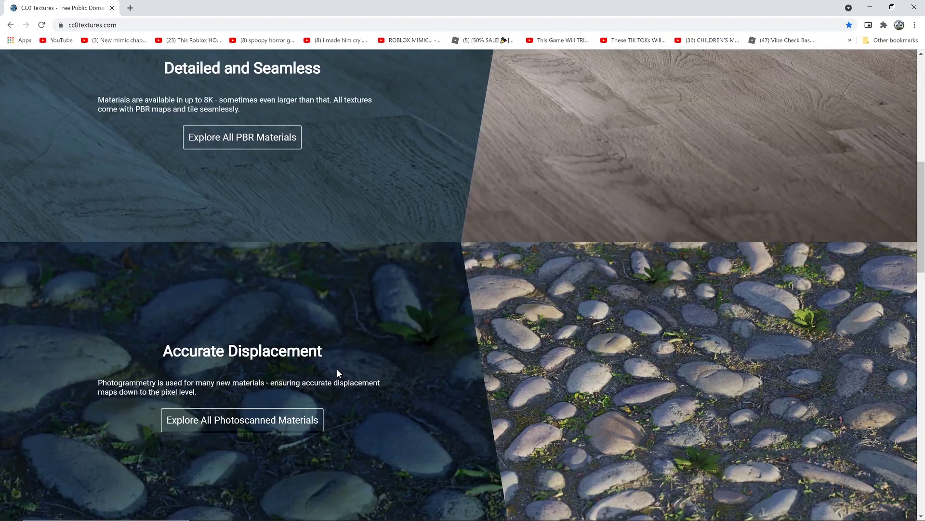
scroll(338, 370, "down", 1)
scroll(360, 374, "down", 7)
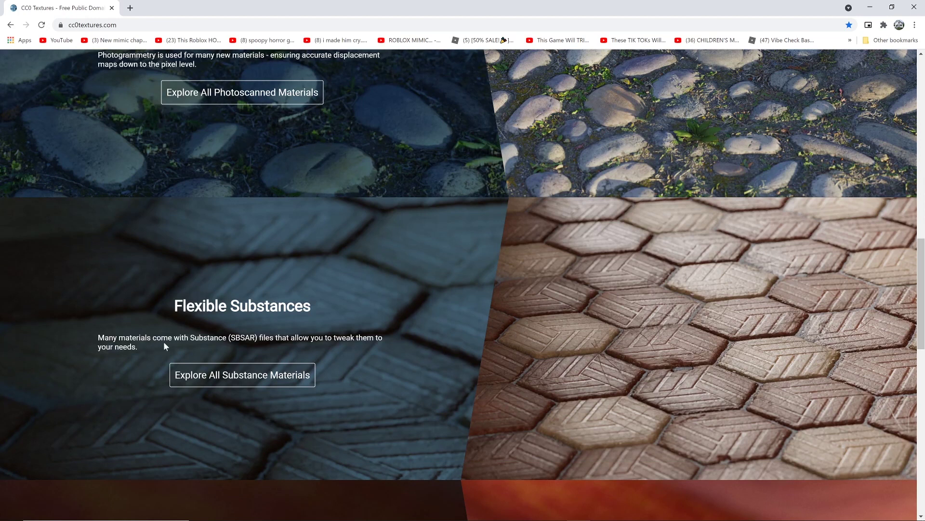
scroll(263, 349, "down", 7)
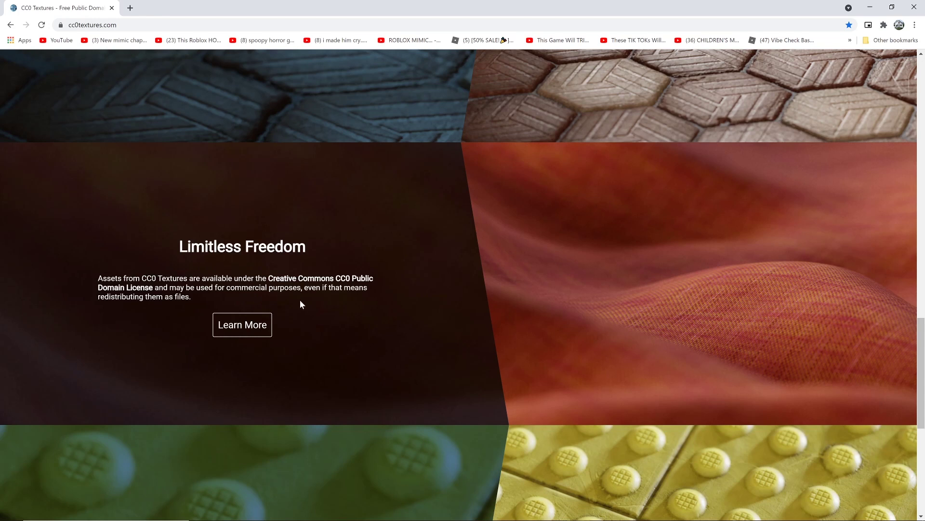
scroll(358, 358, "up", 3)
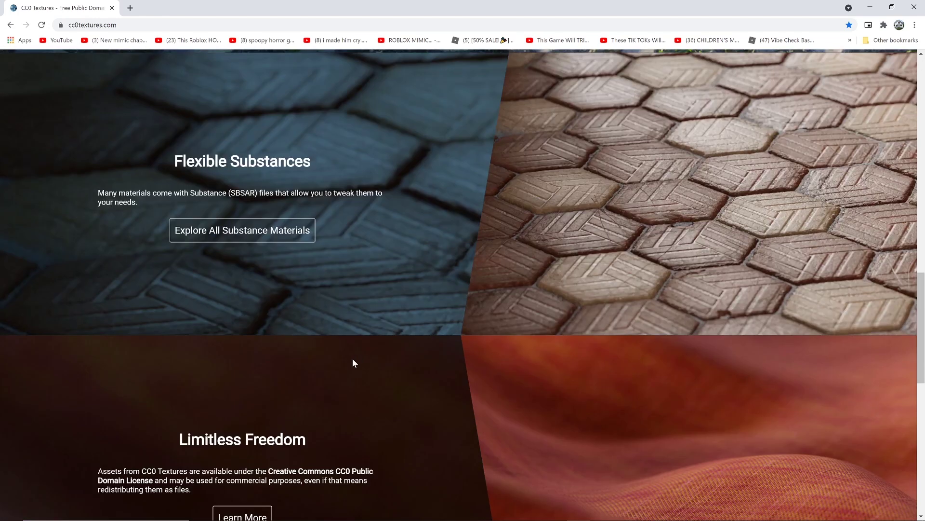
scroll(353, 359, "down", 2)
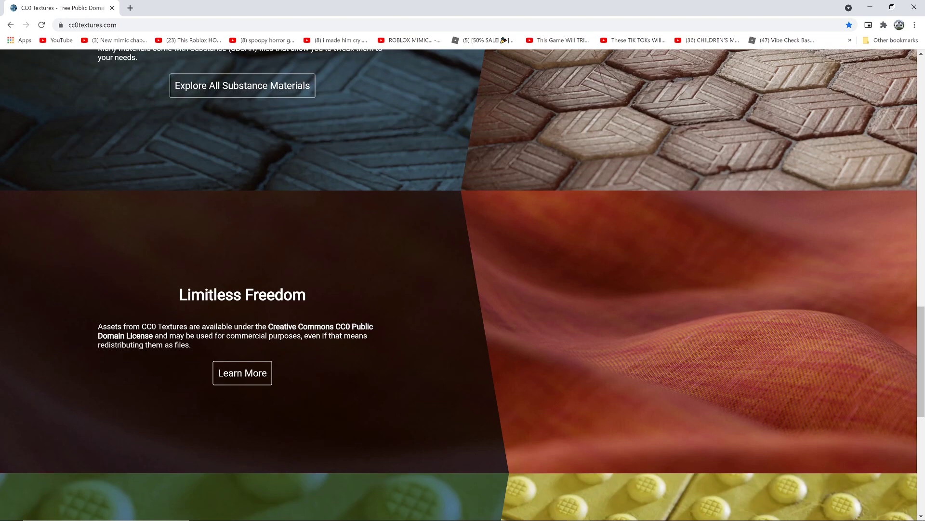
scroll(370, 351, "up", 20)
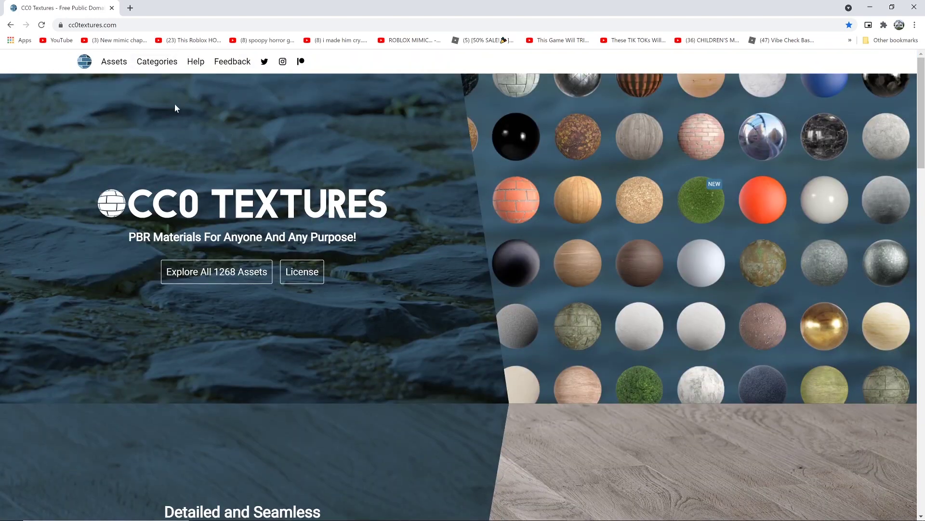
Browse the texture categories and open the Planks 021 material page from the Planks category
left_click(151, 71)
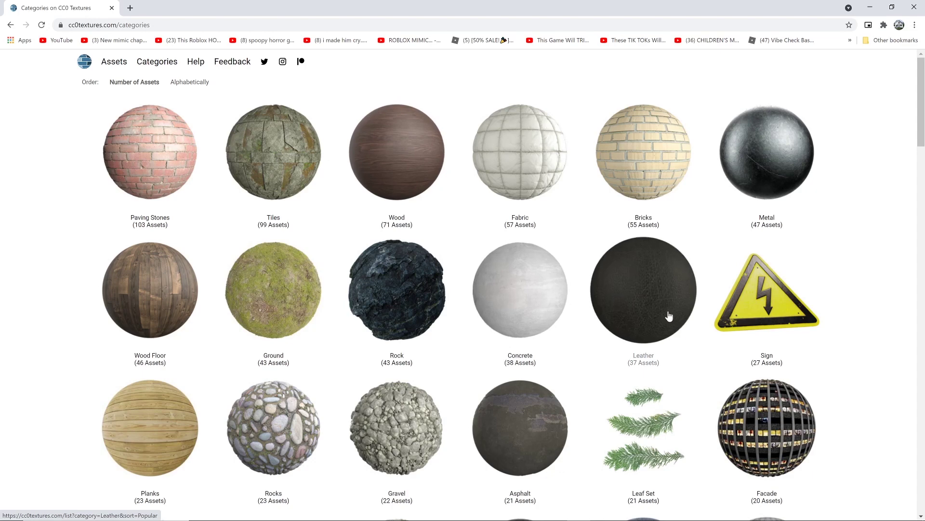
scroll(669, 316, "down", 6)
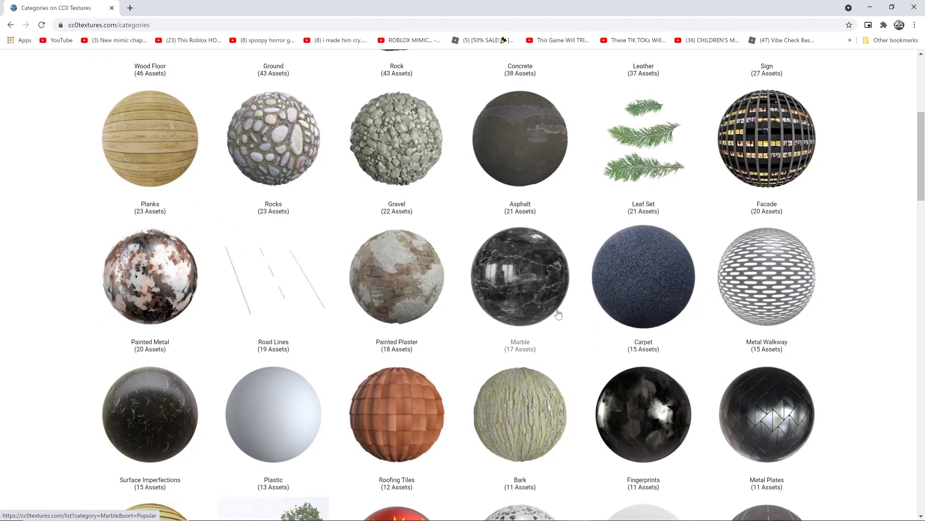
scroll(558, 314, "down", 11)
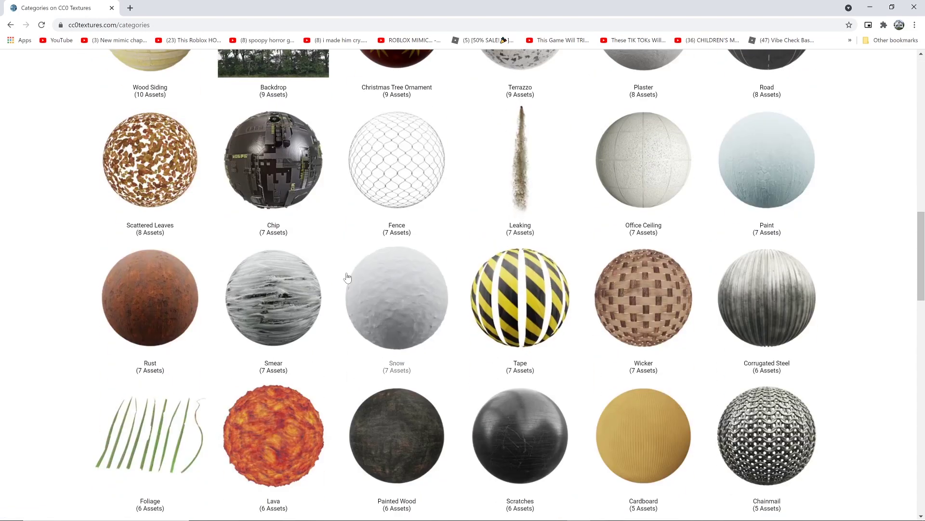
scroll(144, 255, "up", 12)
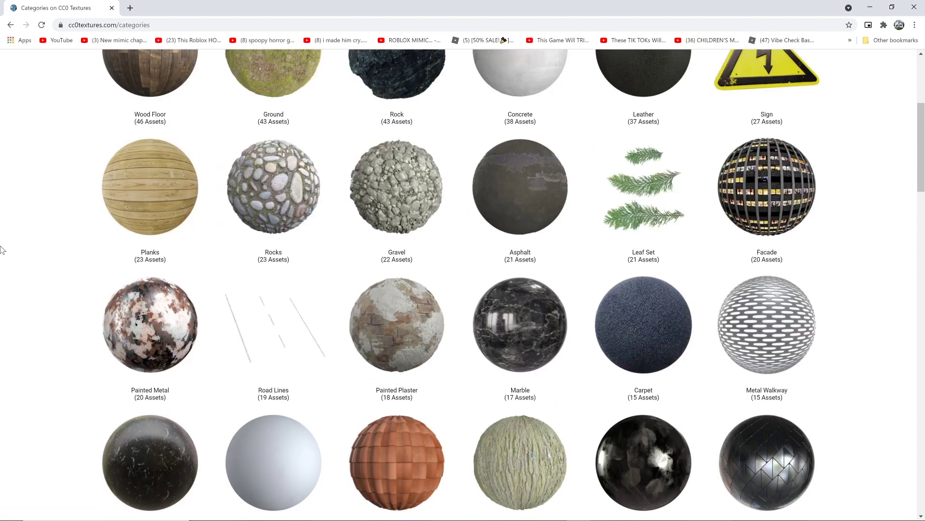
scroll(2, 250, "up", 5)
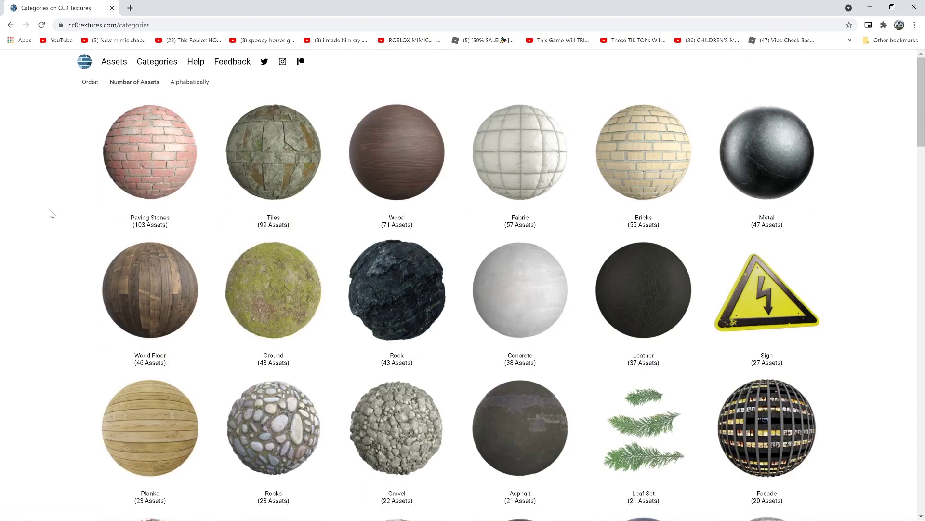
scroll(63, 343, "down", 2)
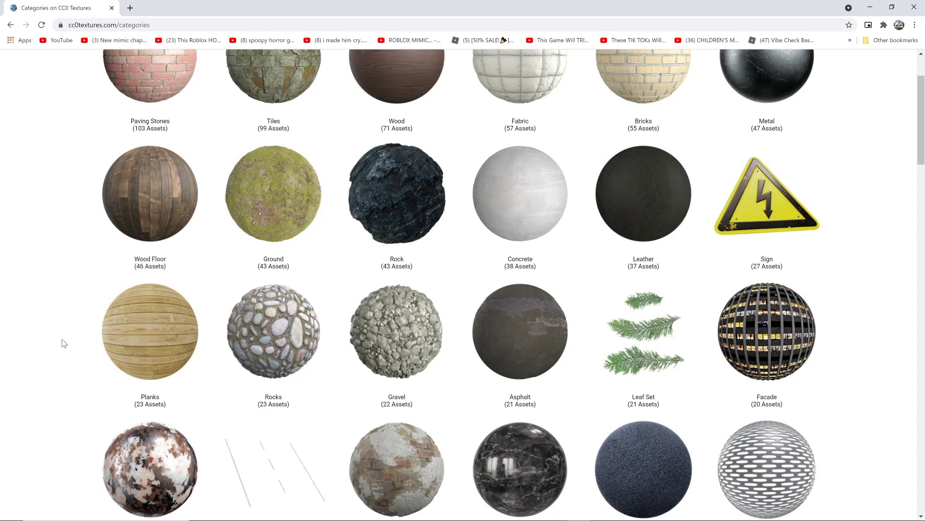
scroll(340, 426, "up", 1)
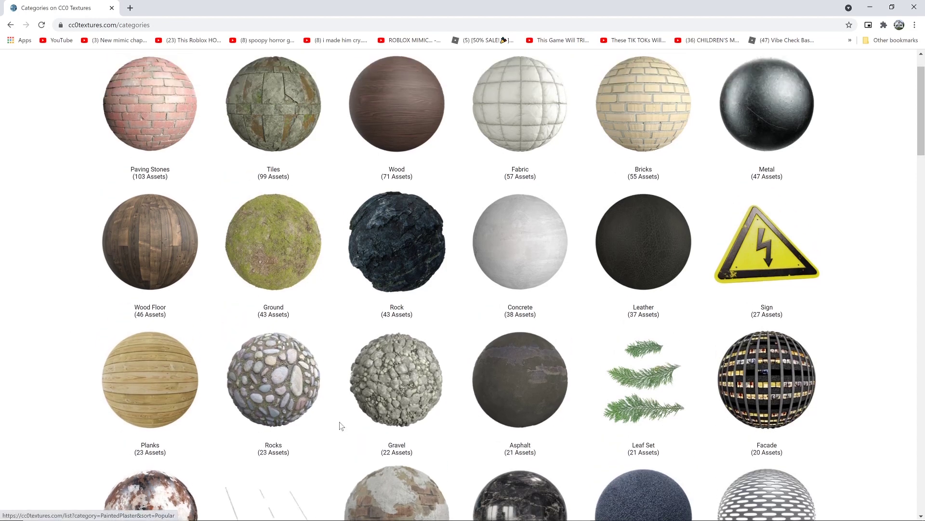
left_click(154, 402)
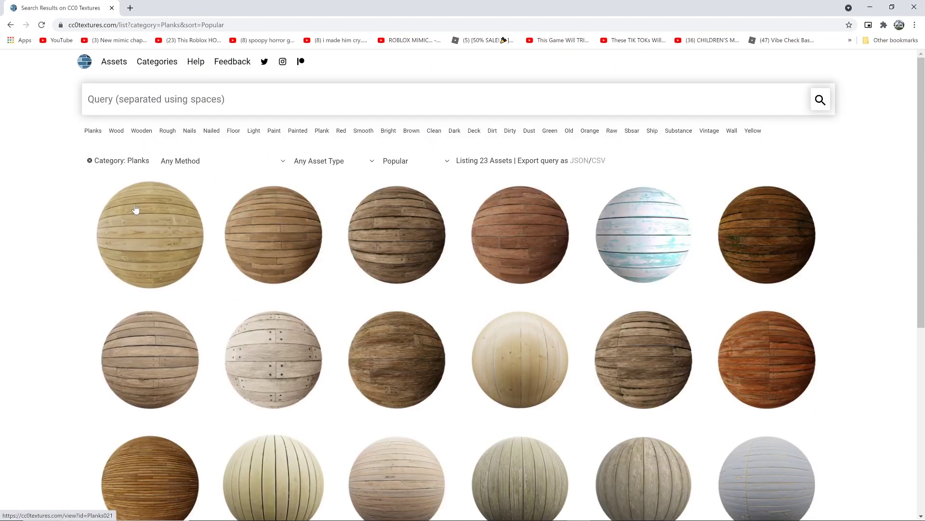
left_click(140, 247)
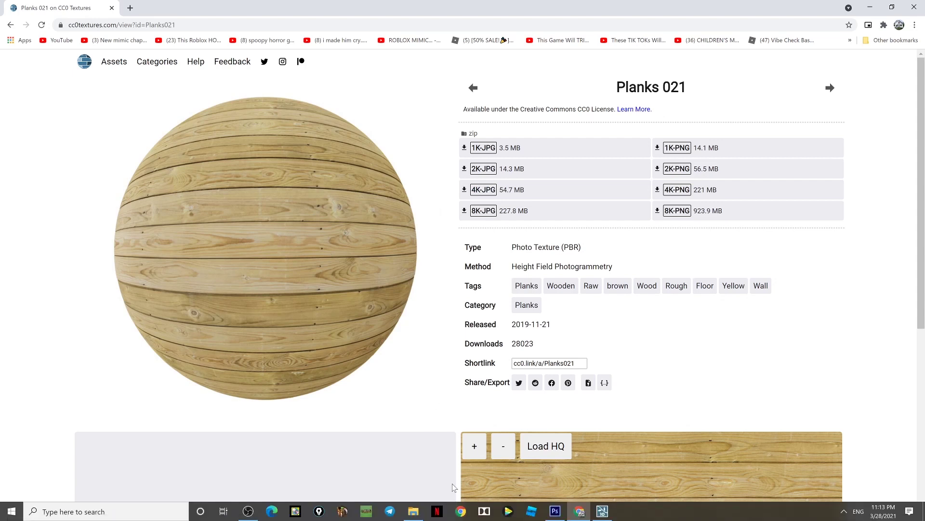
Switch to File Explorer and examine the texture map files in the Planks021_4K-JPG folder, including the Normal+Reflection file
left_click(217, 511)
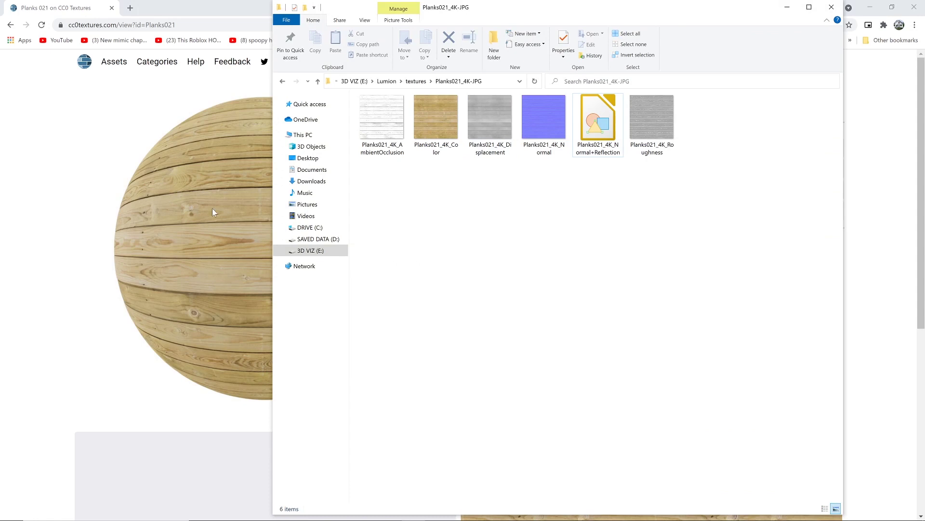
left_click_drag(729, 281, 375, 120)
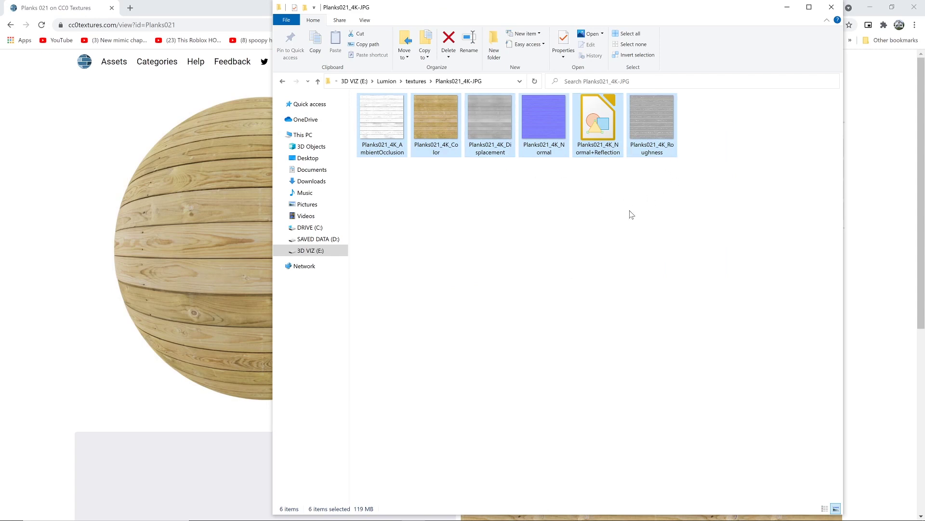
left_click(609, 144)
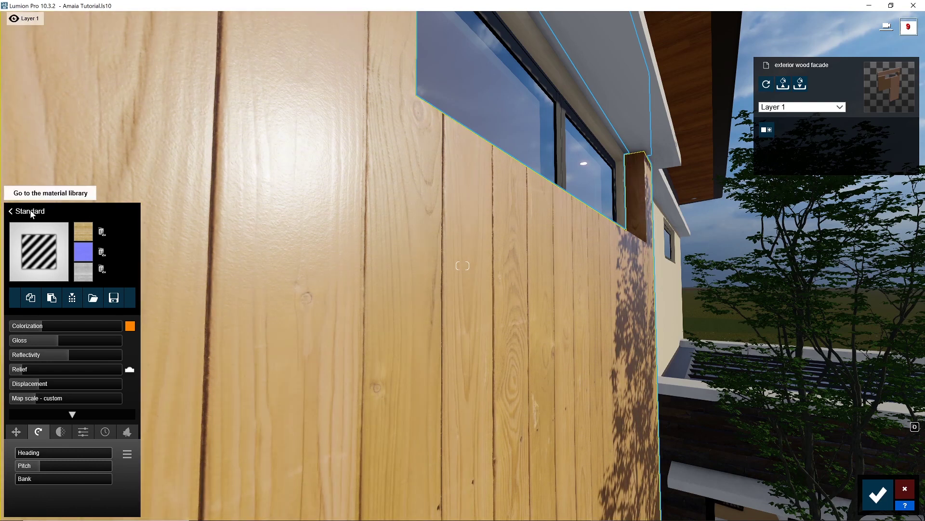
Back in Lumion, clear the exterior wood facade's material and assign a fresh Standard material from the material library
left_click(30, 211)
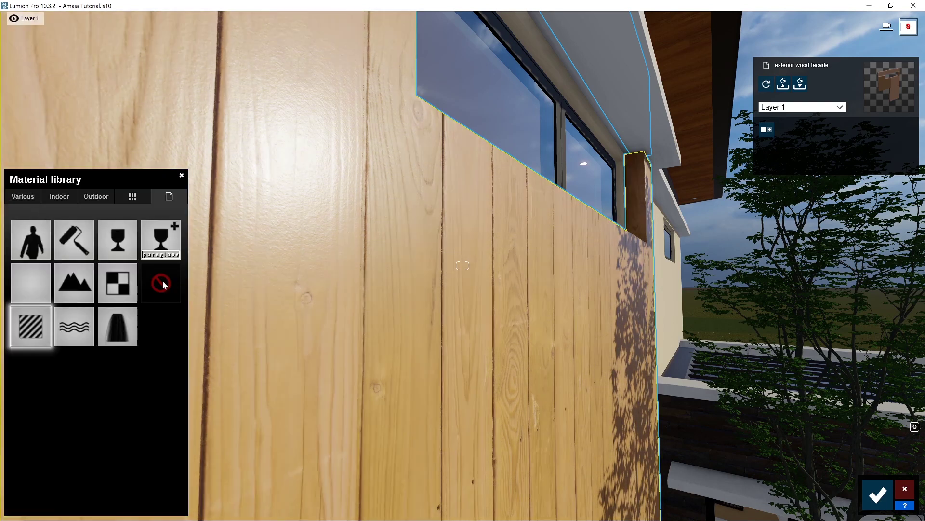
left_click(163, 281)
left_click(32, 334)
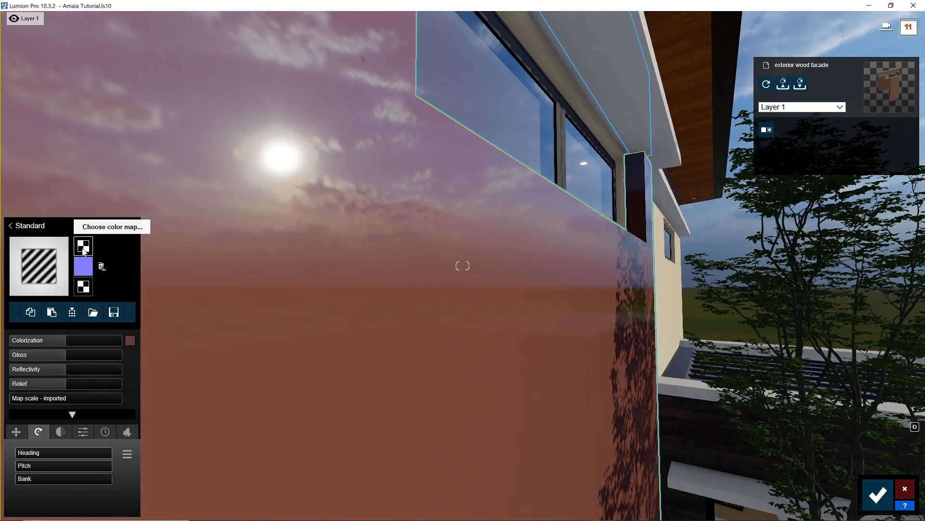
Load Planks021_4K_Color as the color map of the facade's Standard material
left_click(84, 247)
left_click(251, 151)
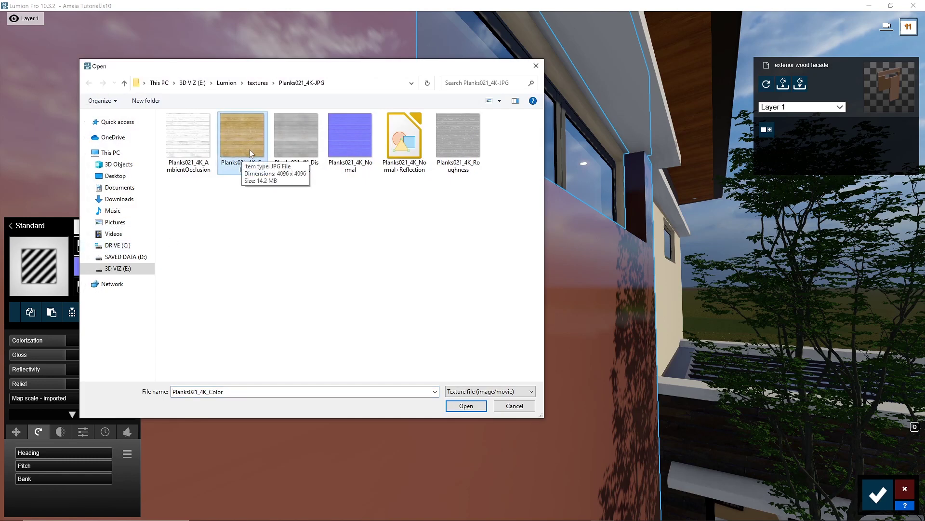
left_click(466, 407)
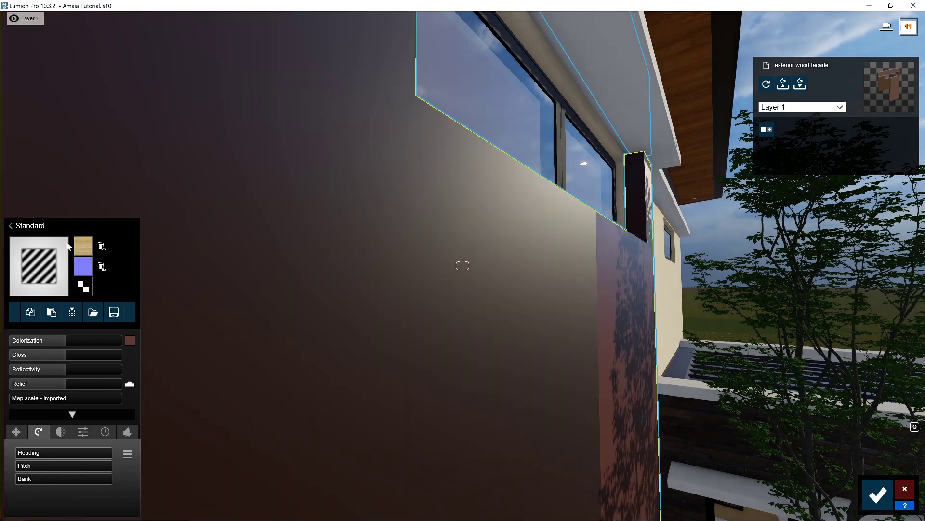
mouse_move(81, 251)
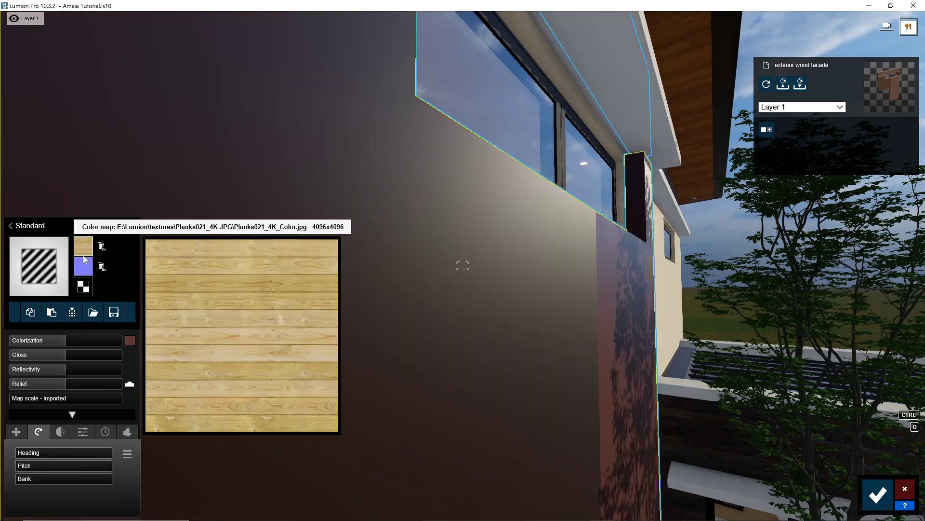
Replace the facade material's default normal map with Planks021_4K_Normal
mouse_move(86, 273)
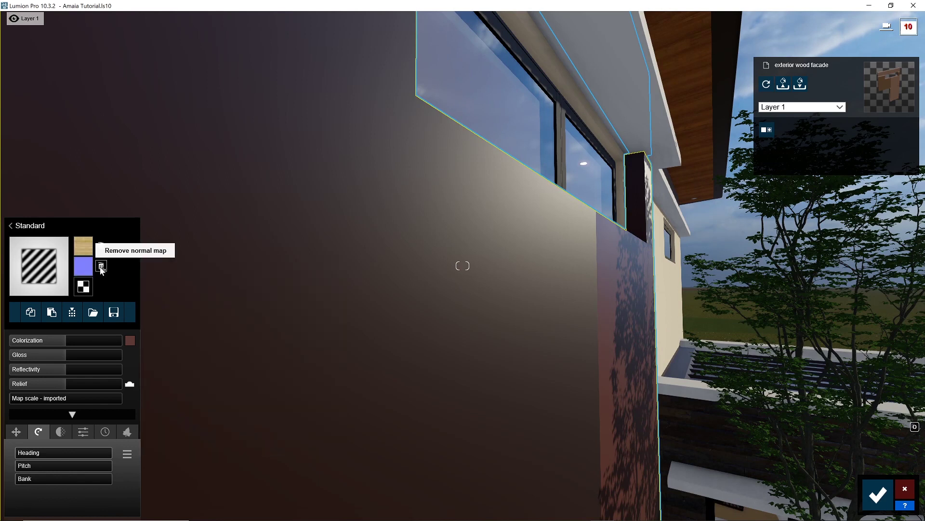
left_click(101, 266)
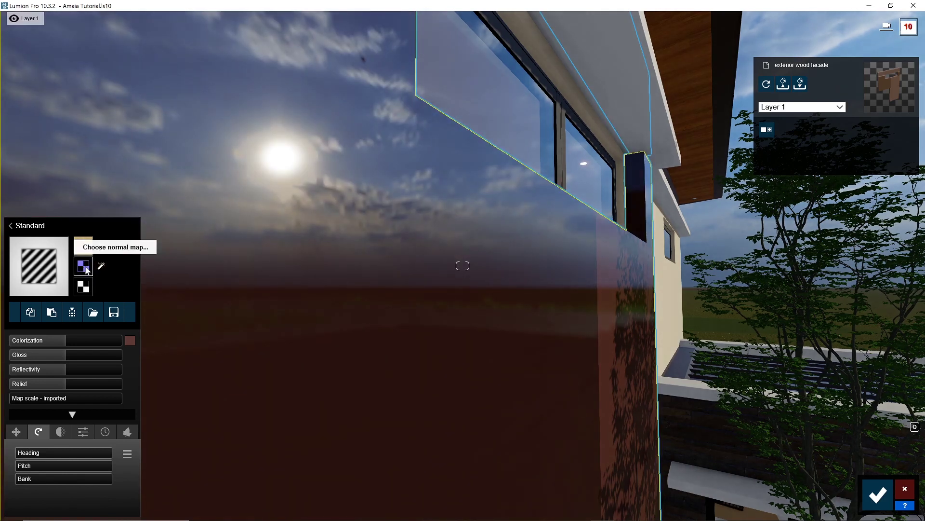
left_click(84, 267)
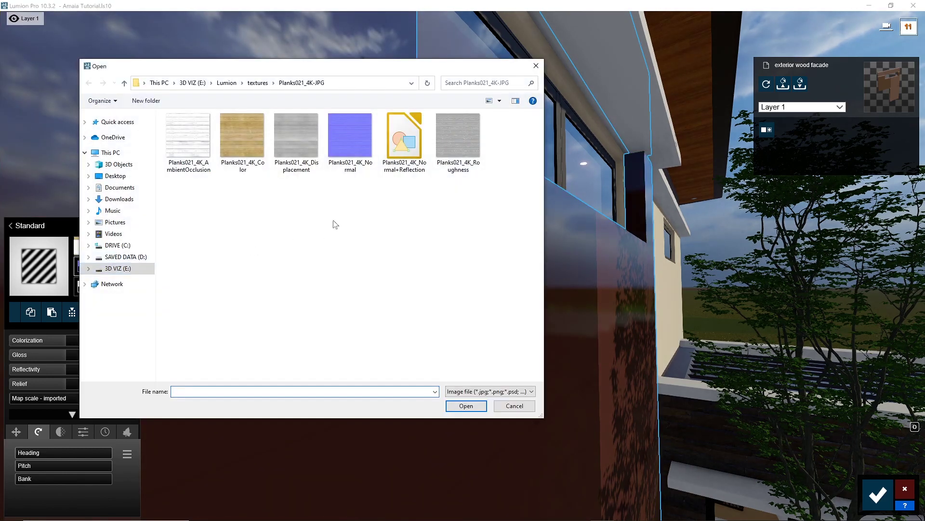
left_click(358, 154)
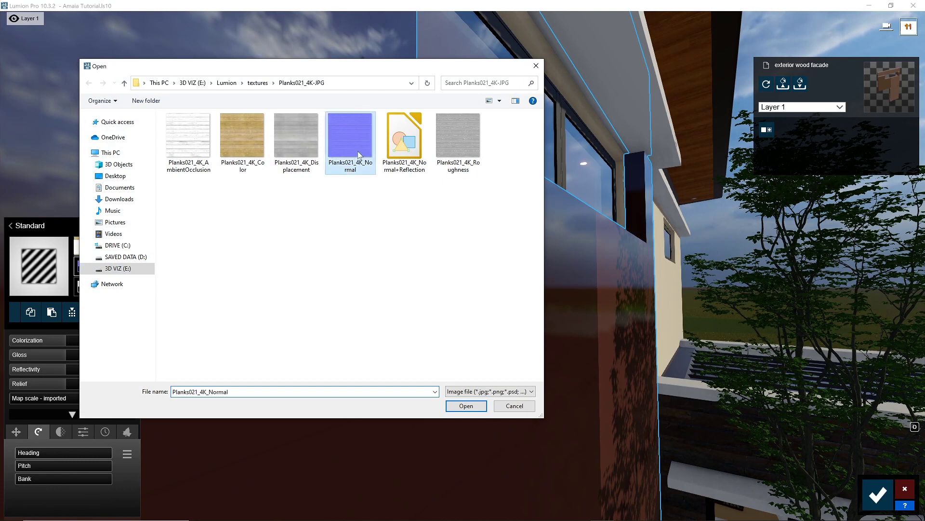
left_click(455, 407)
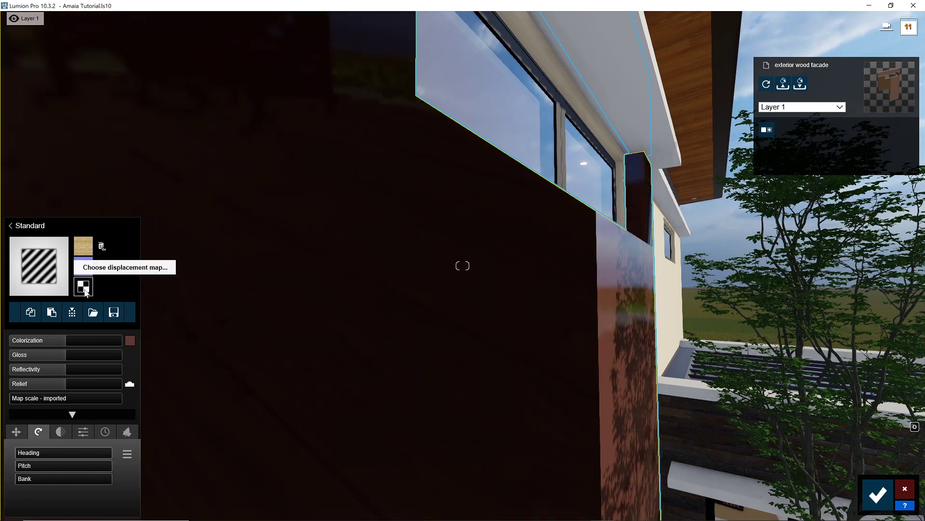
Load Planks021_4K_Displacement as the displacement map of the facade material
left_click(84, 292)
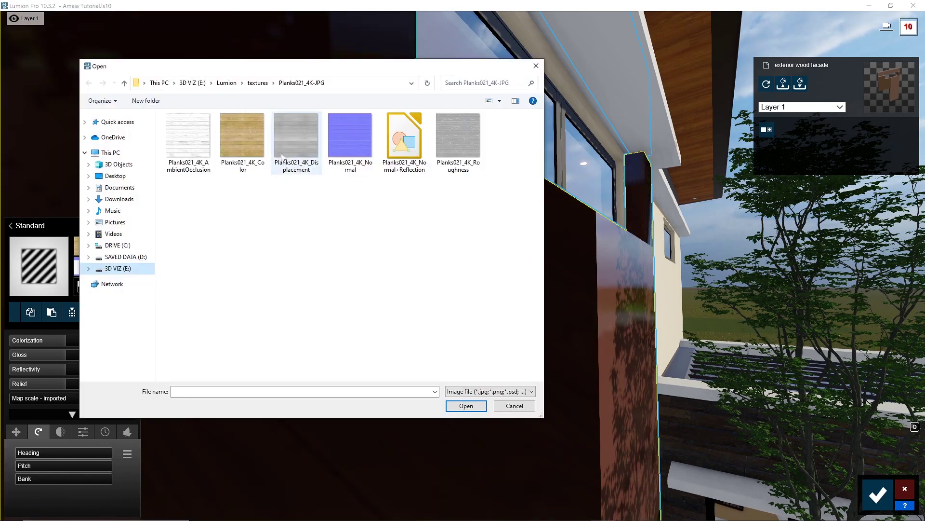
left_click(285, 155)
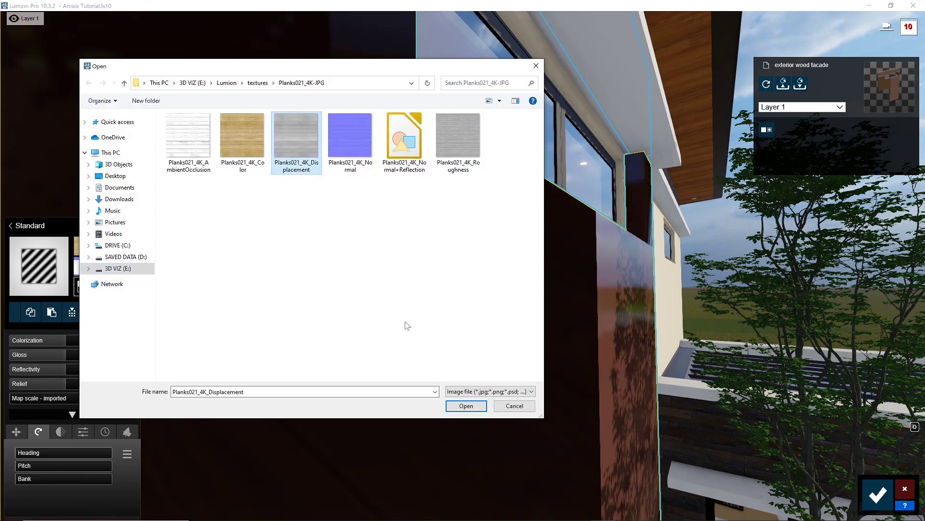
left_click(465, 406)
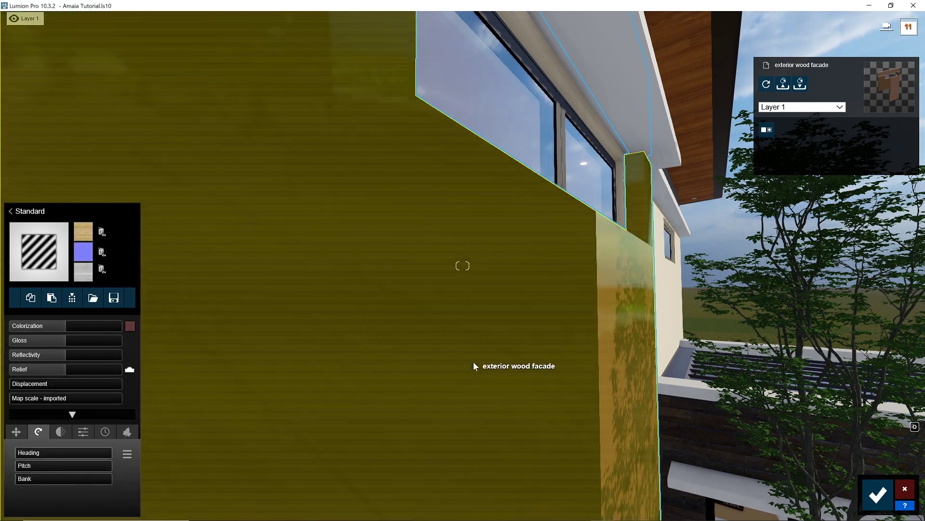
key("s")
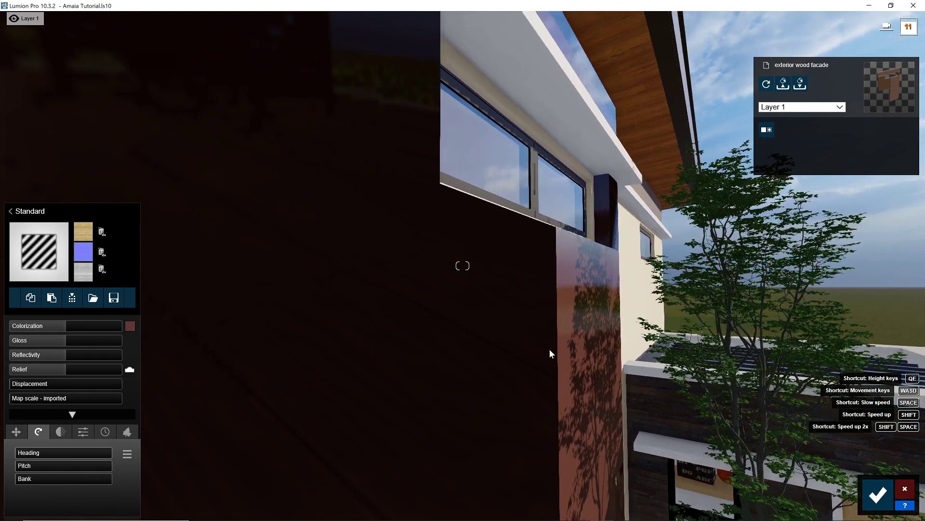
Set a custom map scale of about 1.5 on the exterior wood facade so the planks tile at a realistic size
right_click_drag(546, 349, 510, 349)
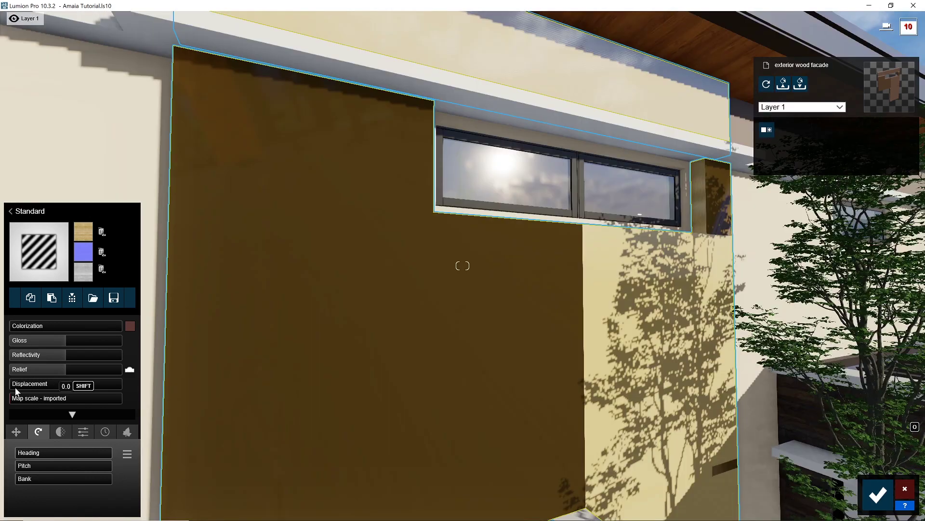
left_click(19, 398)
left_click(37, 401)
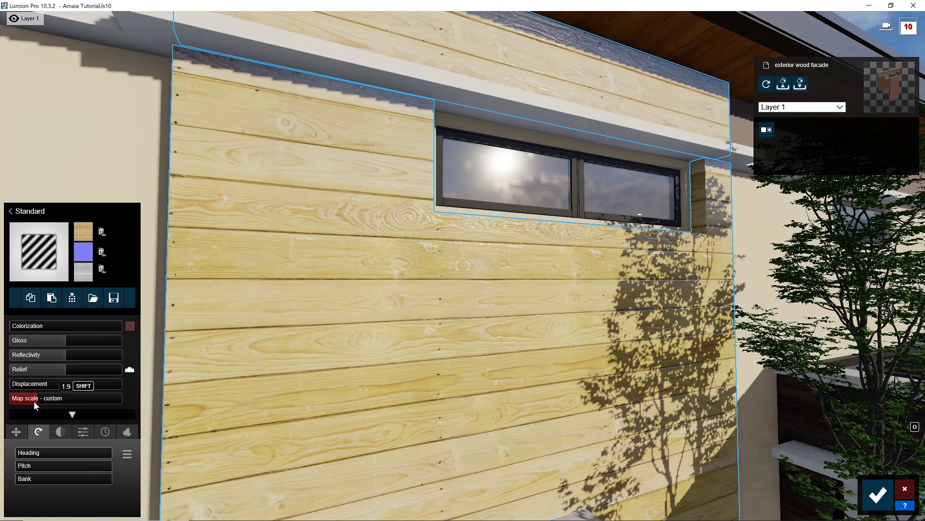
left_click(34, 400)
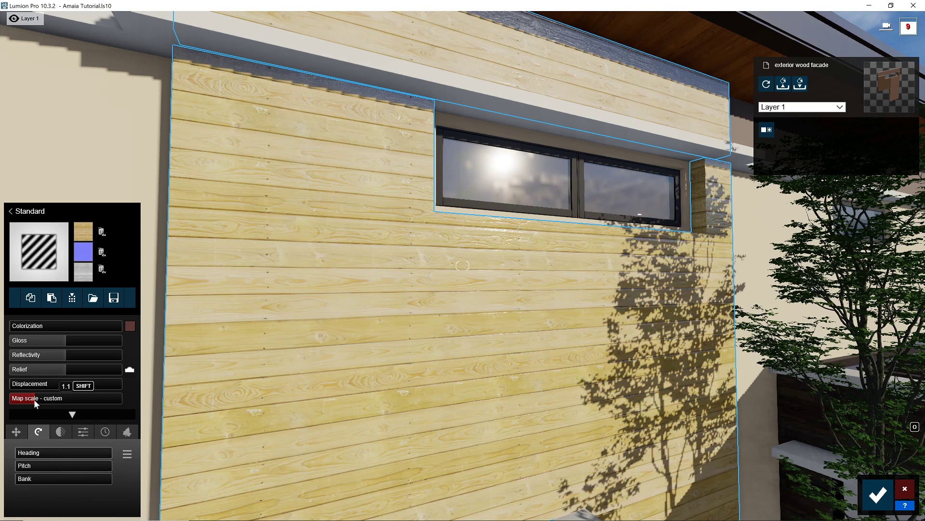
left_click(36, 399)
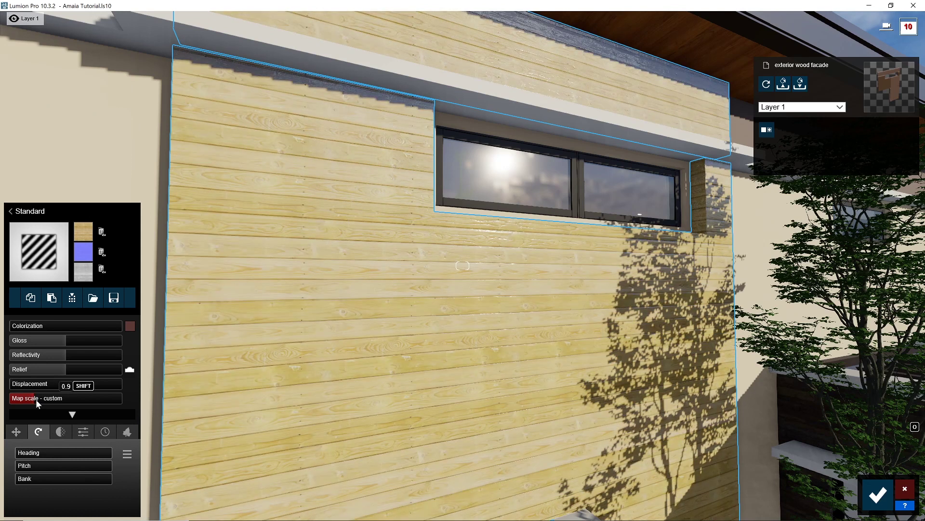
left_click_drag(35, 399, 26, 400)
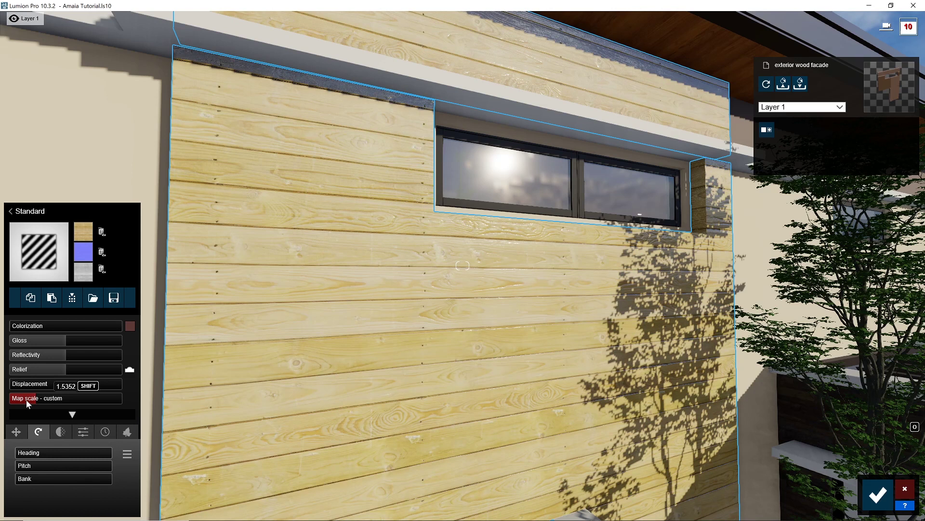
Choose a fully bright orange as the facade material's colorization color and apply it at a partial strength
key("s")
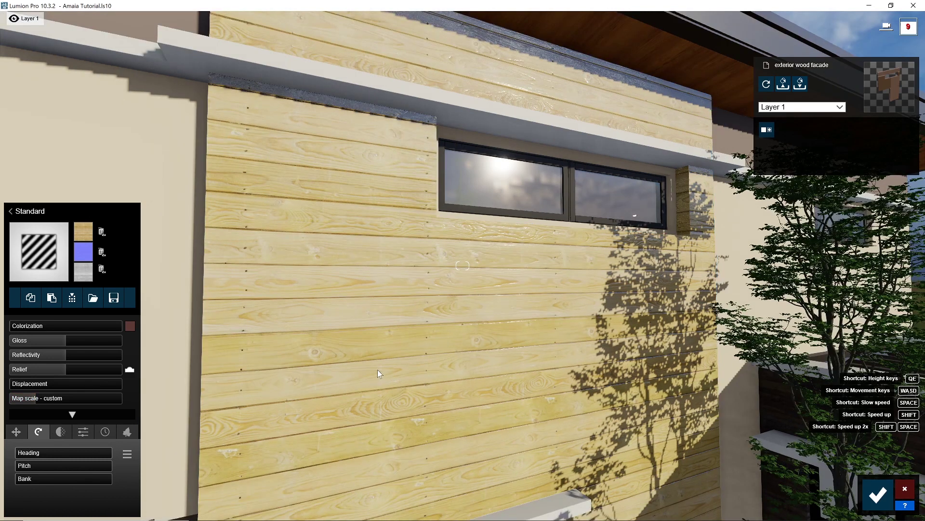
key("w")
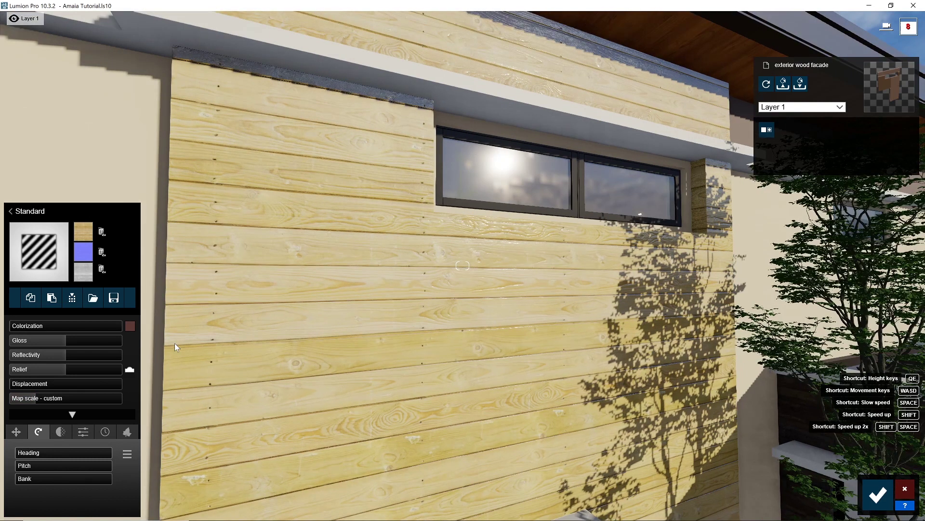
key("s")
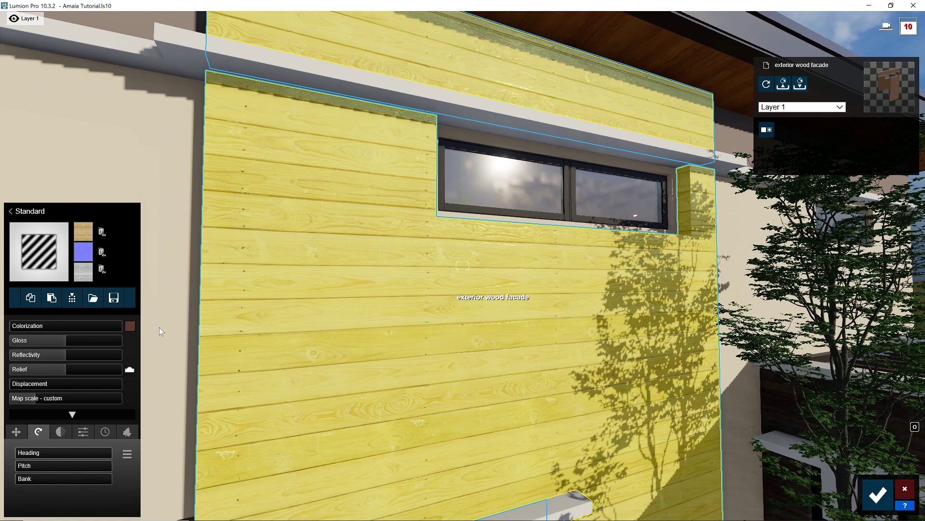
left_click(130, 326)
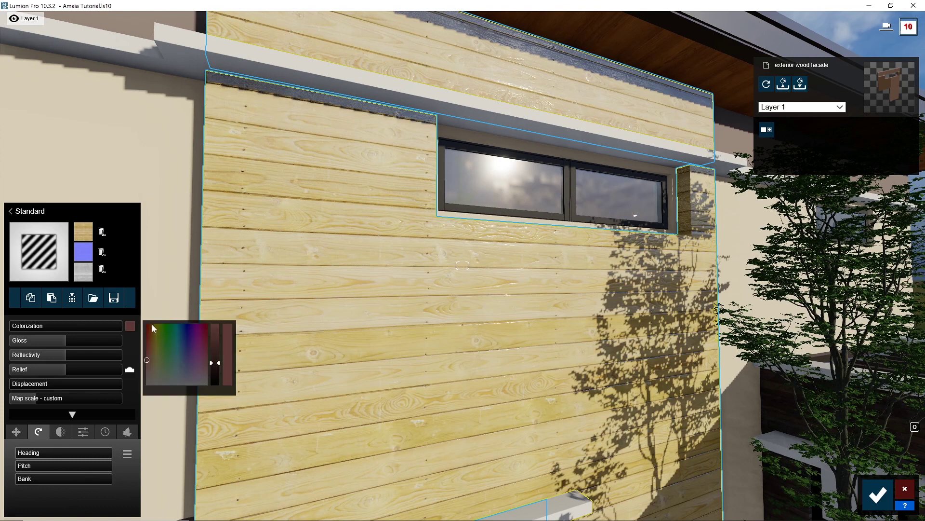
left_click(152, 327)
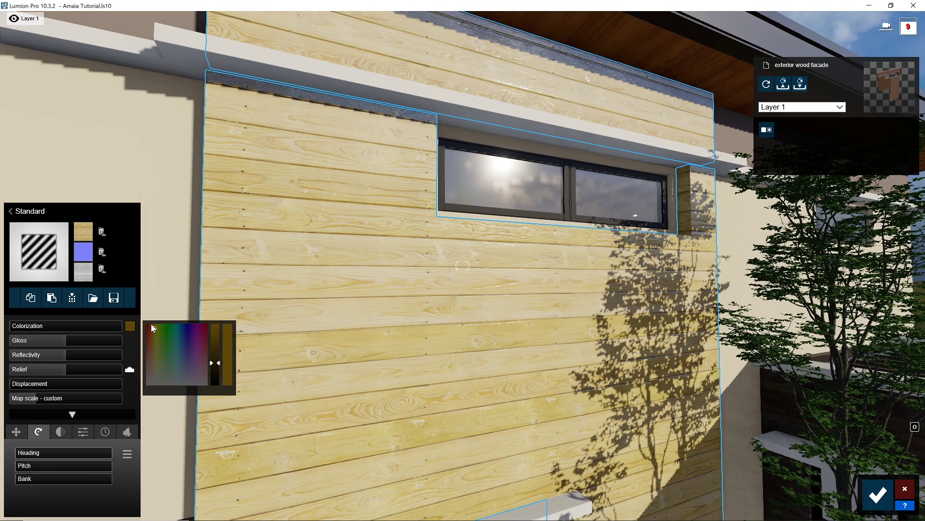
left_click_drag(215, 363, 215, 324)
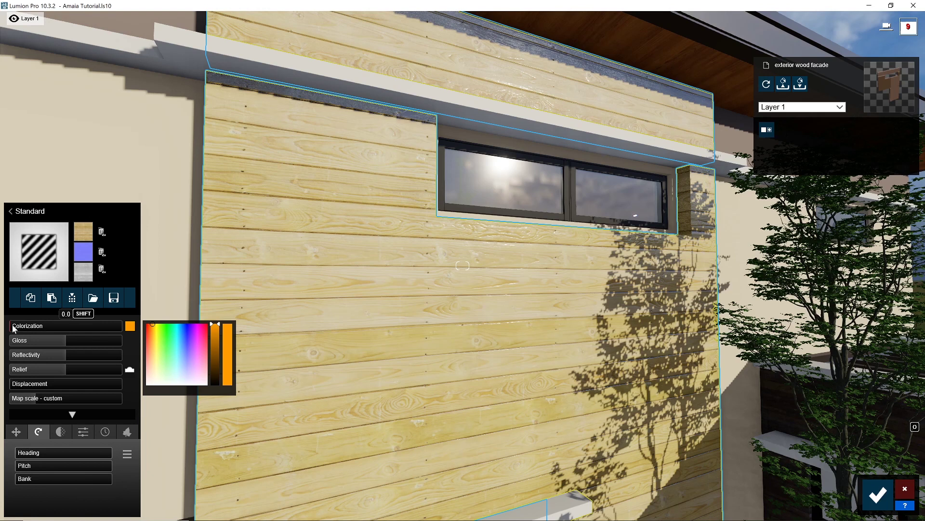
left_click_drag(13, 327, 43, 331)
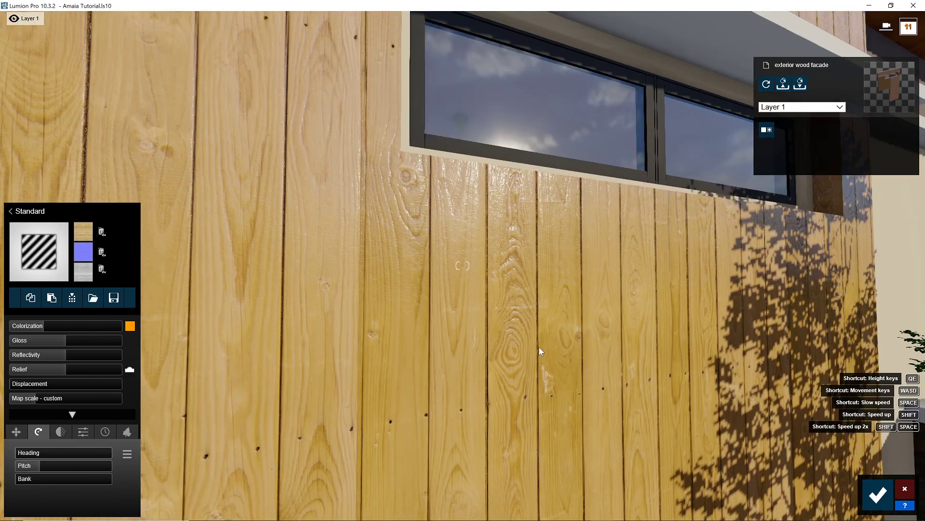
Lower the facade material's gloss to 0.8 and reduce its reflectivity slightly
right_click_drag(539, 347, 586, 346)
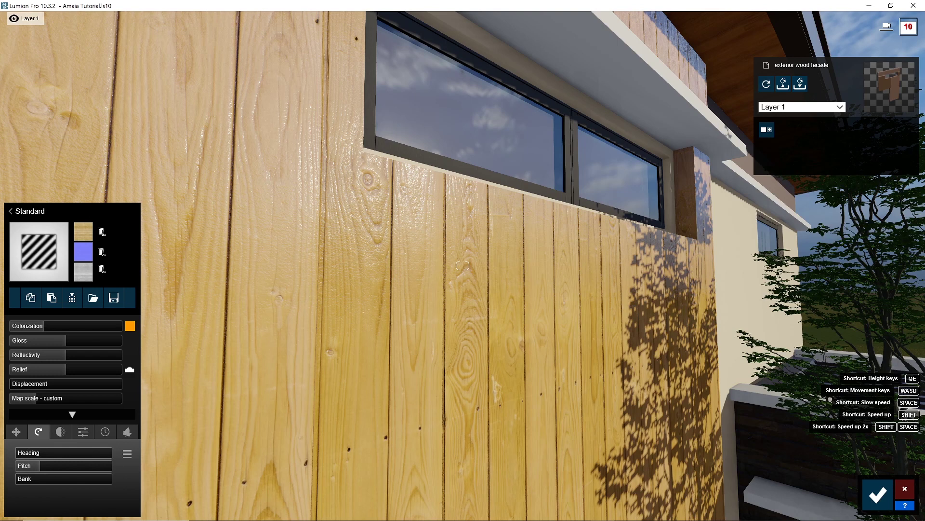
right_click_drag(460, 285, 460, 285)
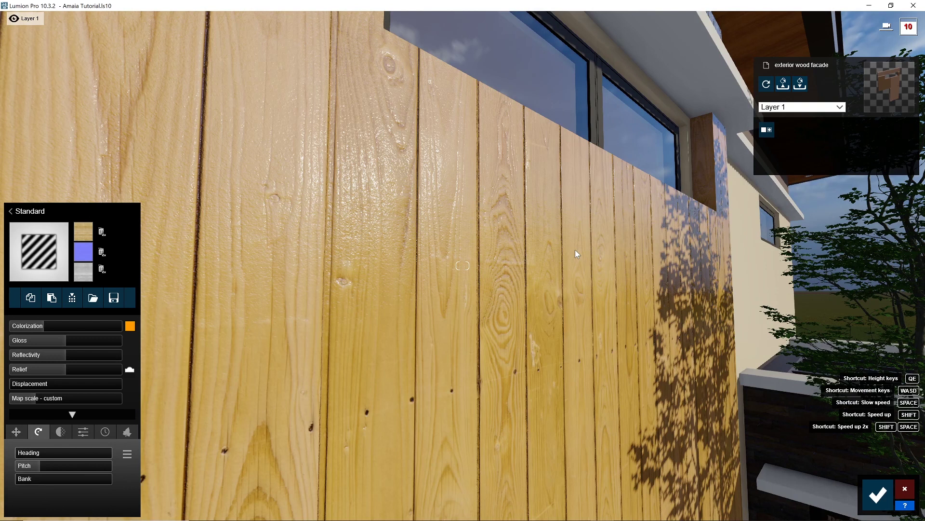
key("a")
right_click_drag(575, 250, 621, 246)
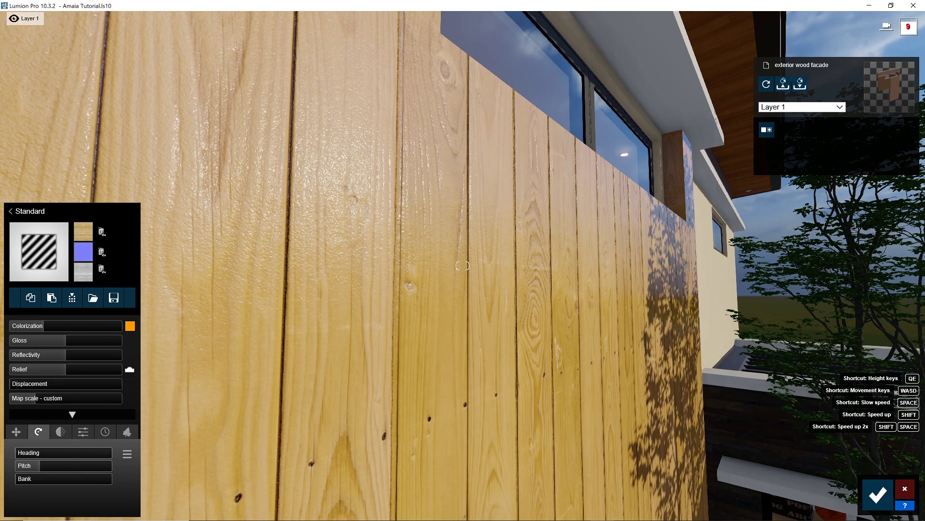
left_click_drag(66, 341, 62, 340)
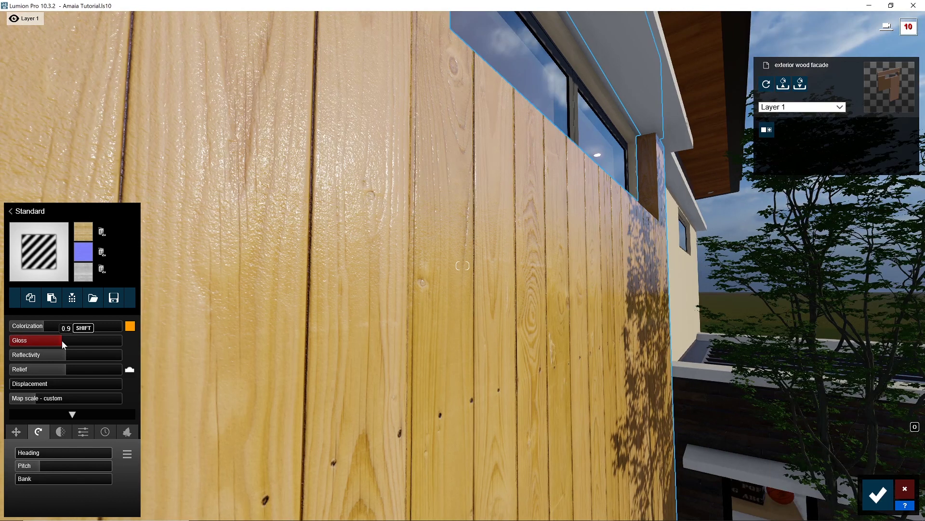
left_click_drag(61, 341, 43, 342)
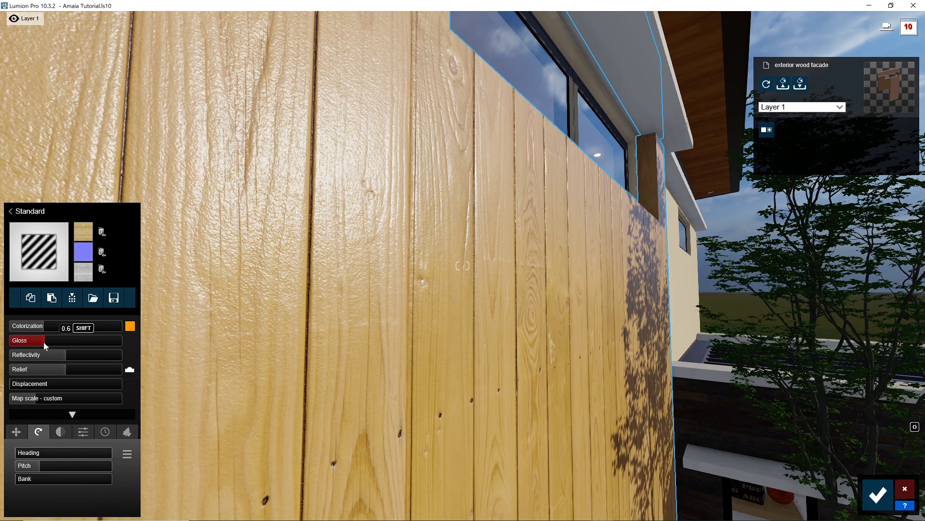
left_click_drag(43, 342, 54, 342)
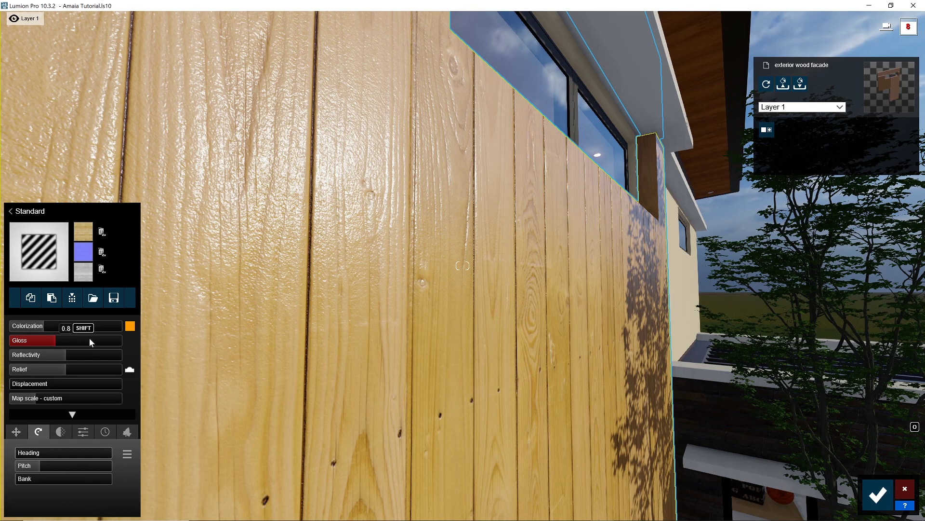
left_click(54, 357)
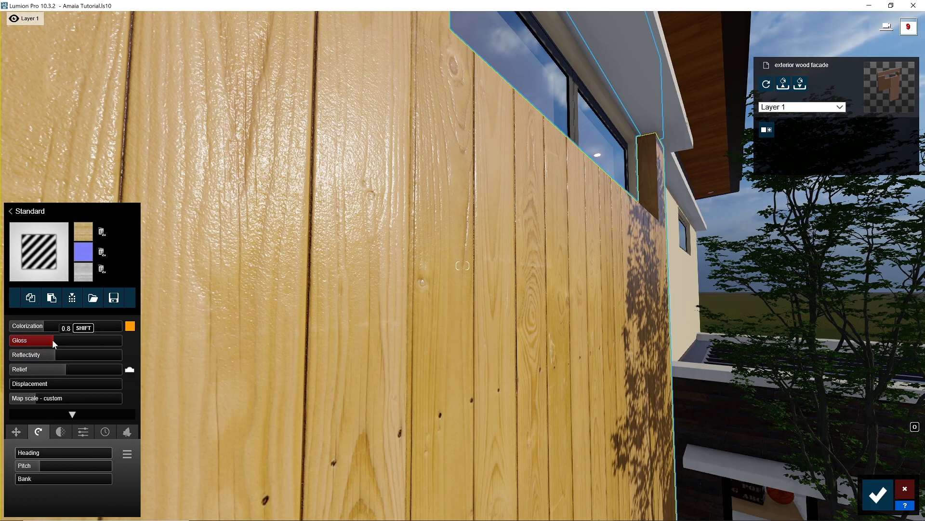
Compare weak and strong relief on the facade planks, including 1.4, and leave the relief at a low strength
left_click(50, 369)
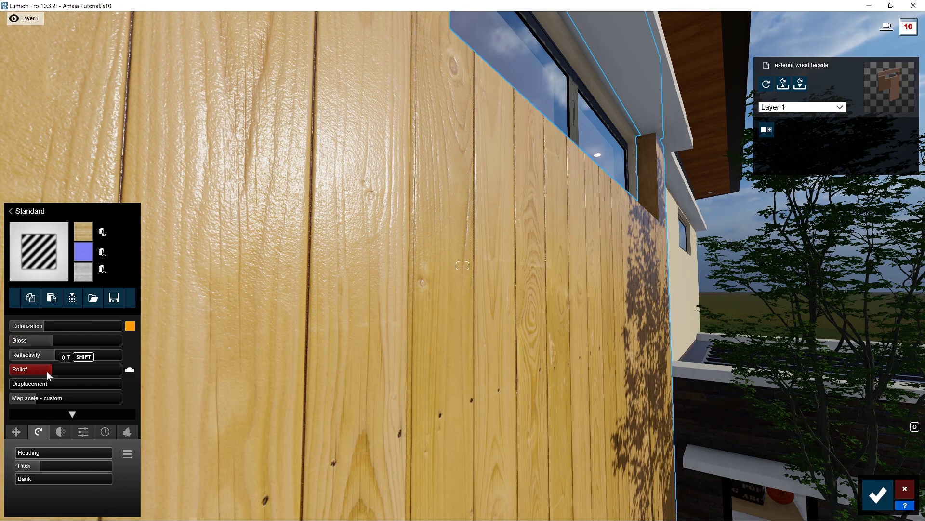
left_click_drag(47, 369, 21, 369)
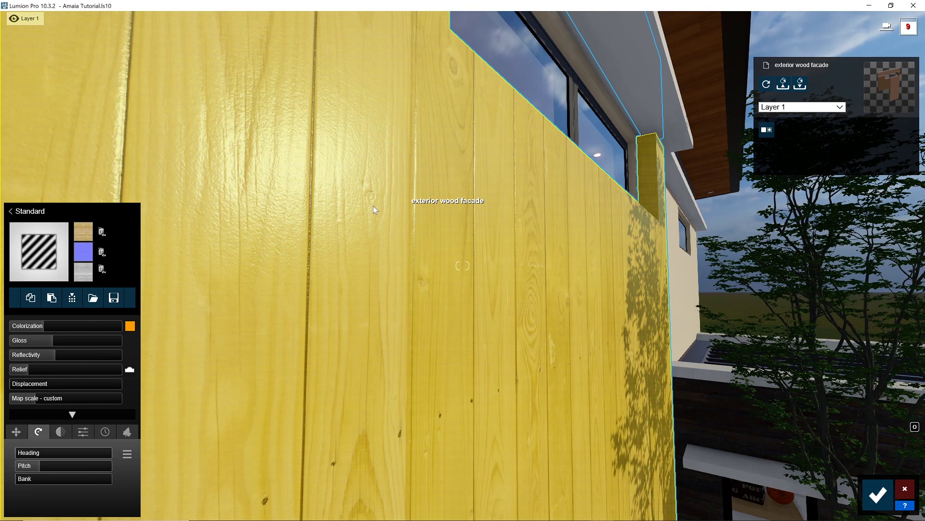
left_click(87, 370)
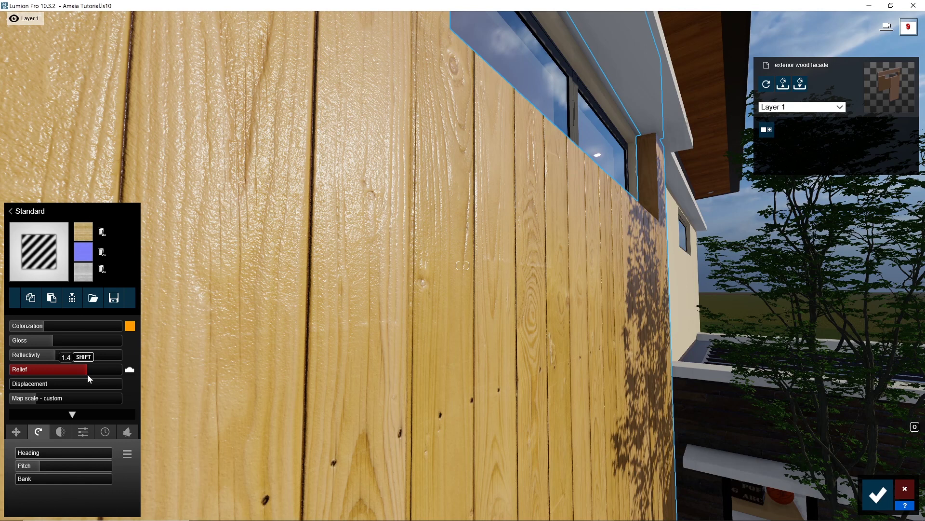
left_click_drag(88, 374, 33, 371)
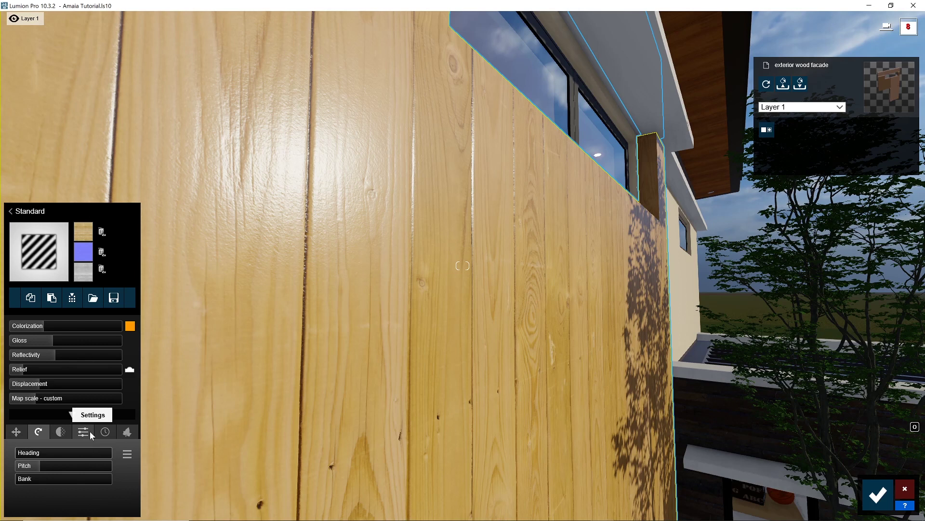
Apply wood weathering of about 0.3 to the facade material and slightly raise its edges setting
left_click(105, 431)
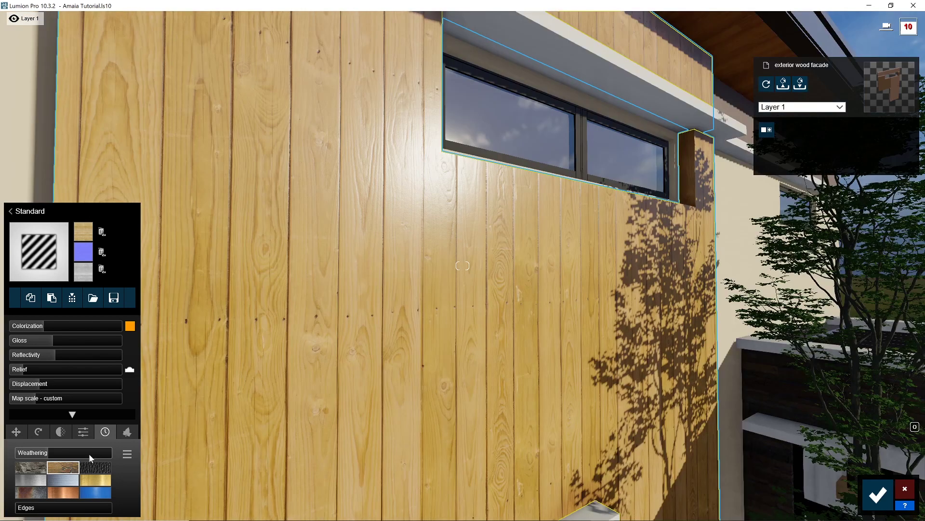
left_click_drag(88, 453, 59, 456)
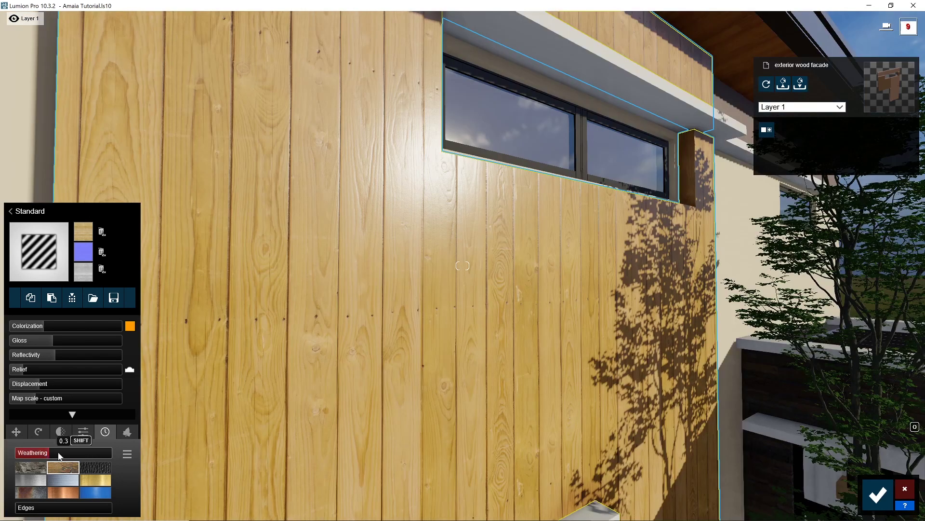
left_click_drag(59, 456, 45, 454)
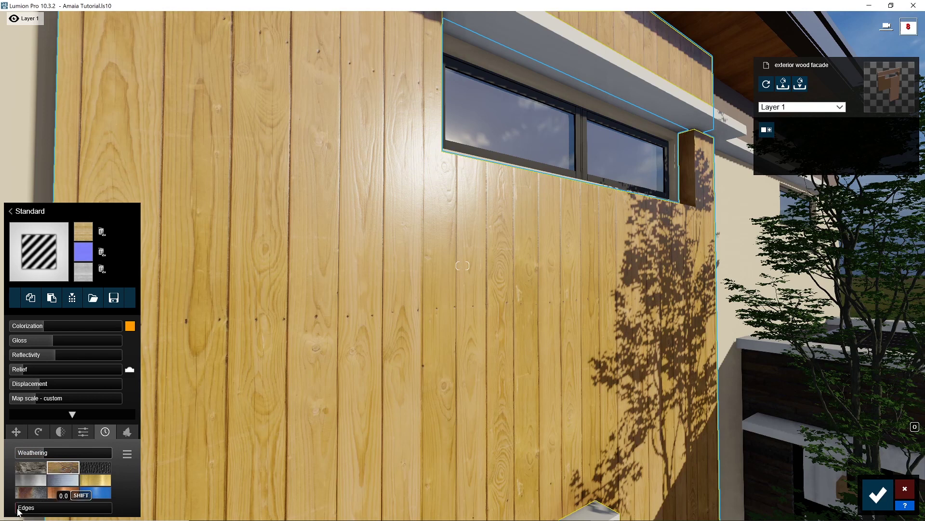
left_click_drag(17, 510, 36, 511)
Check the planks' highlights and grain in an oblique close-up of the facade and save the material changes
right_click_drag(537, 266, 539, 265)
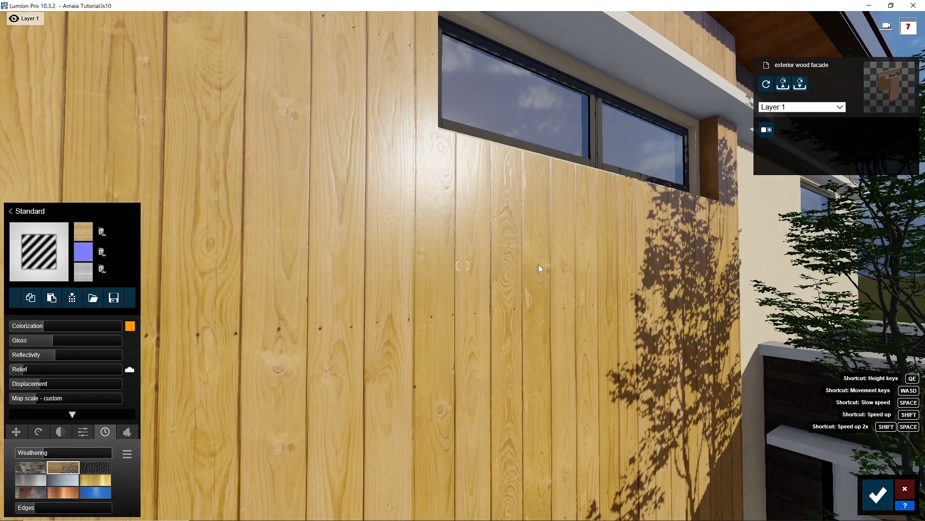
key("w")
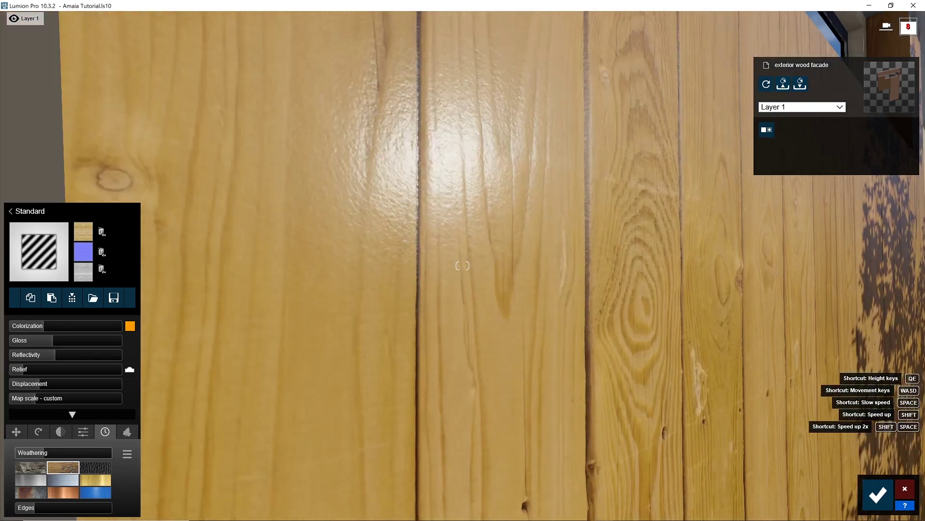
key("s")
right_click_drag(539, 264, 527, 294)
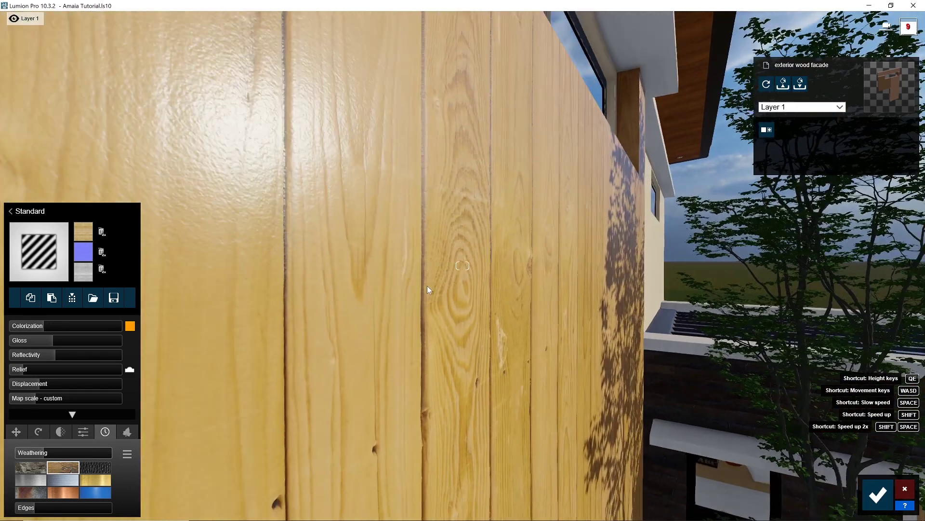
key("d")
right_click_drag(427, 285, 538, 322)
key("s")
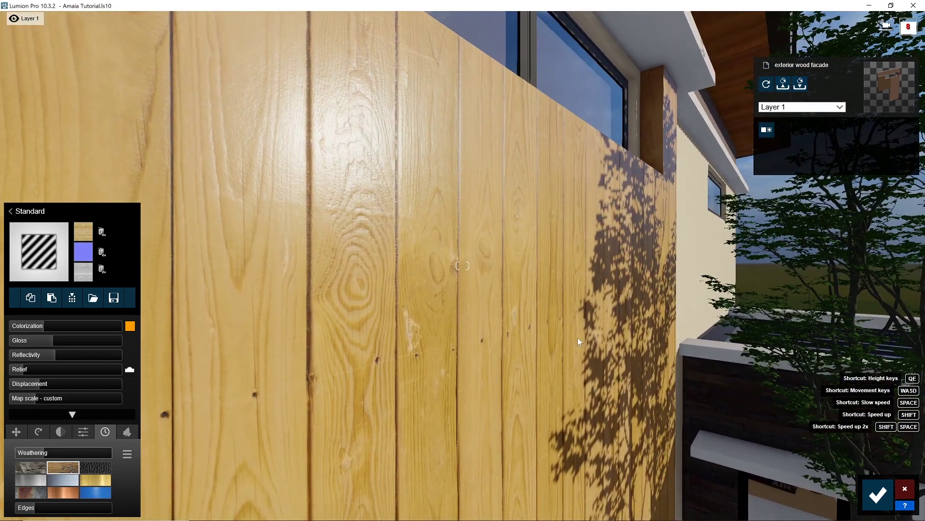
left_click(877, 496)
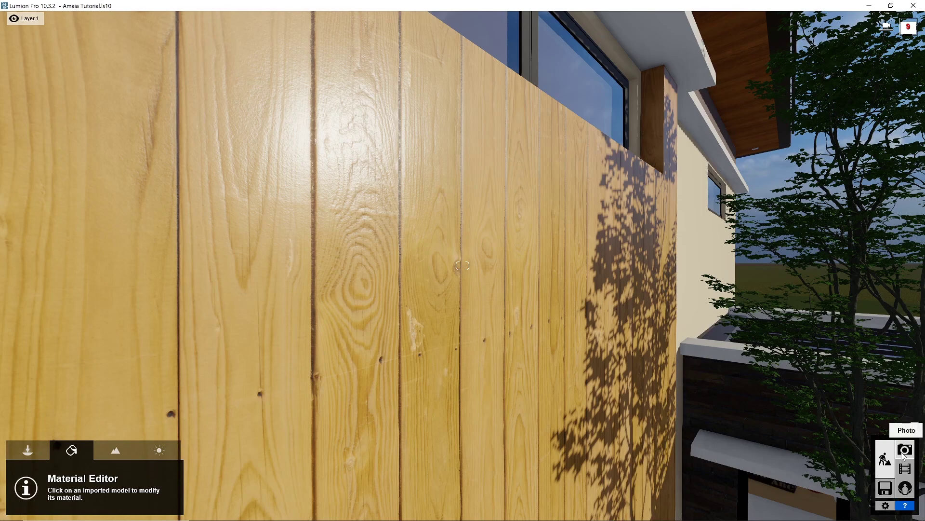
Update the facade close-up's photo preview and render the current shot at Print size, 3840x2160, as the JPG file "sample 01"
left_click(904, 451)
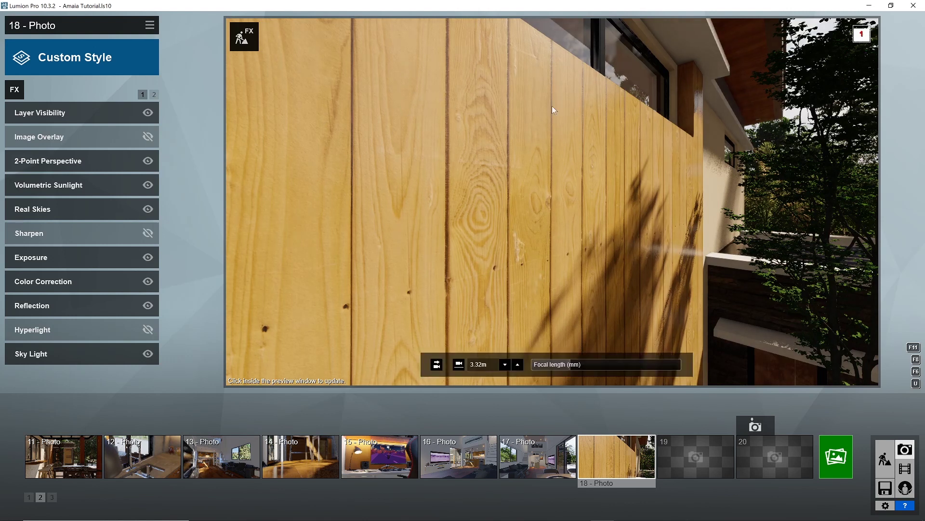
left_click(546, 195)
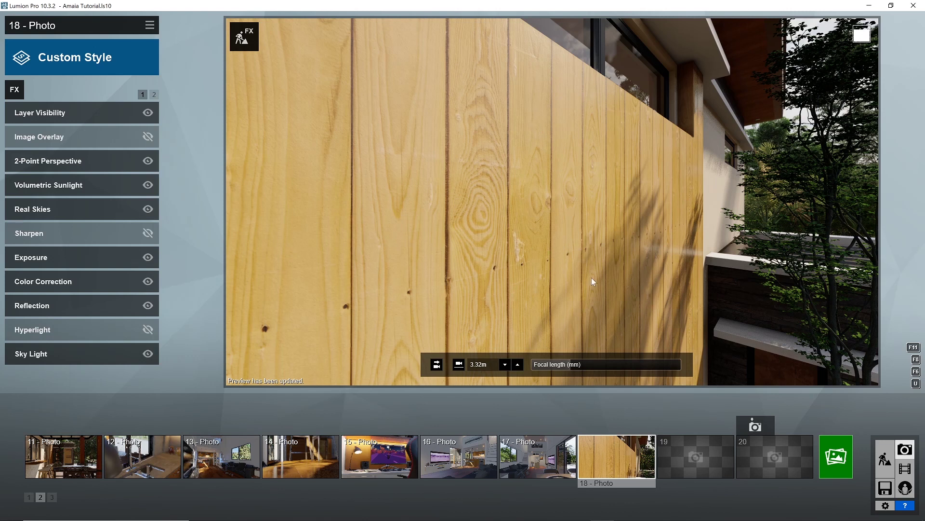
left_click(836, 465)
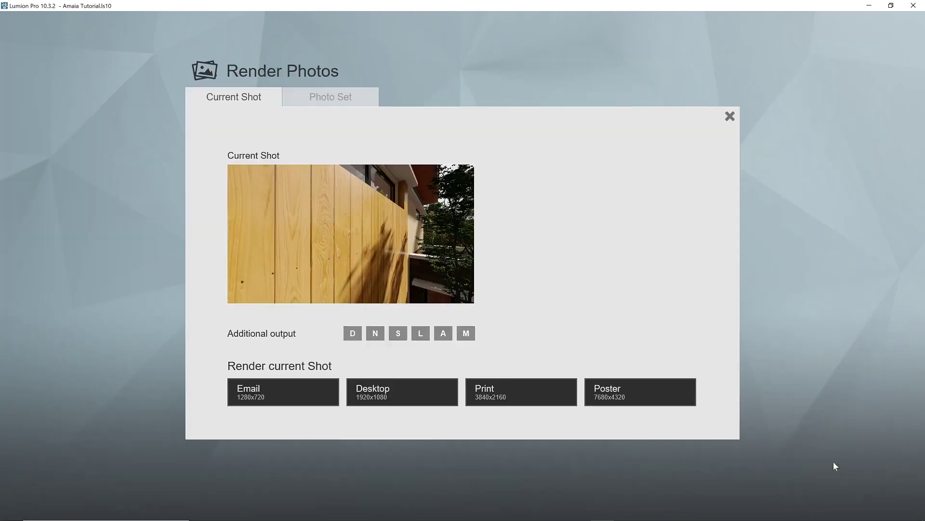
left_click(521, 401)
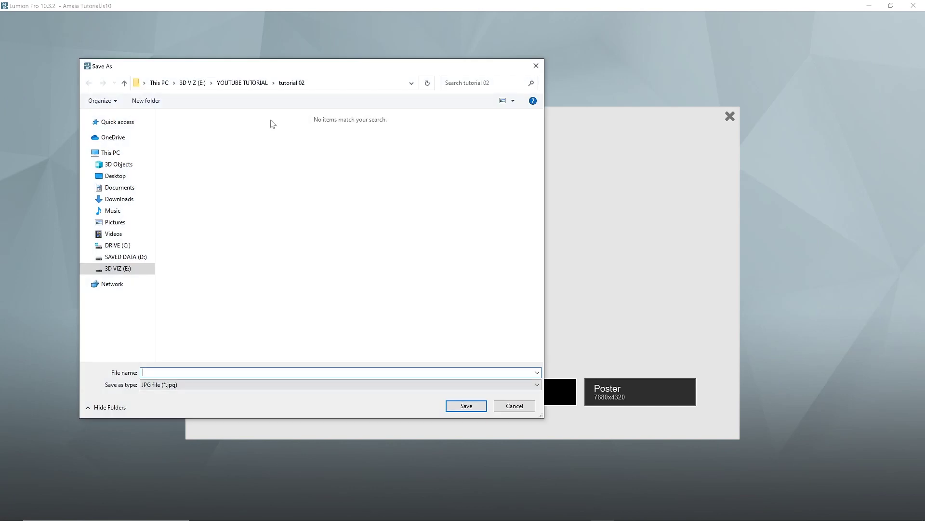
type("sa")
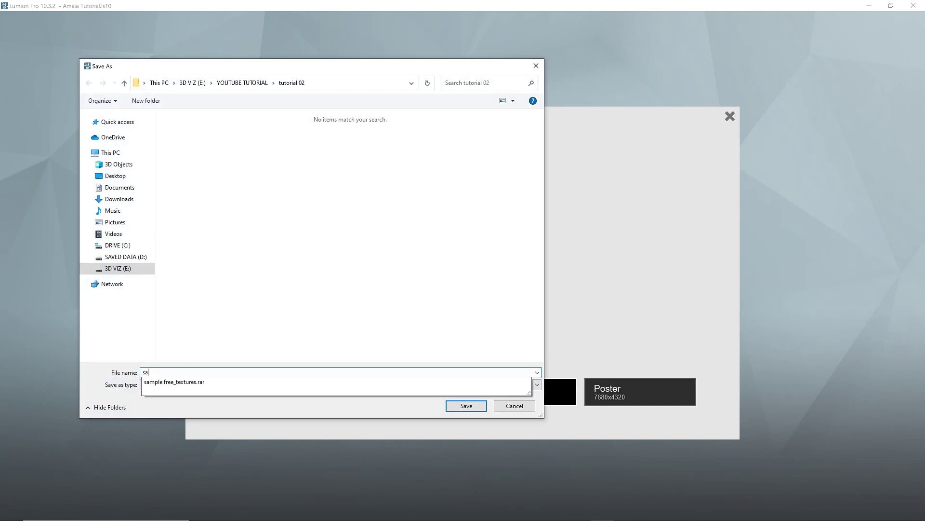
type("mple 0")
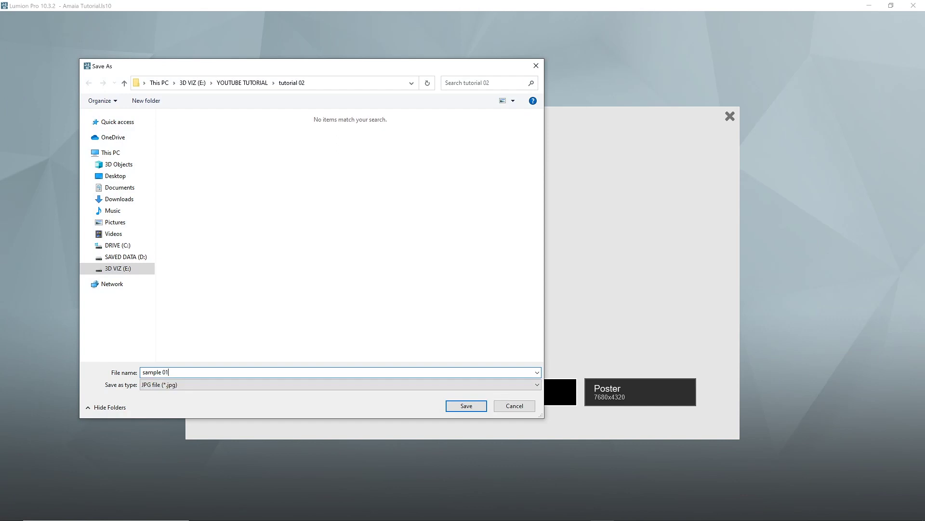
type("1")
key("Return")
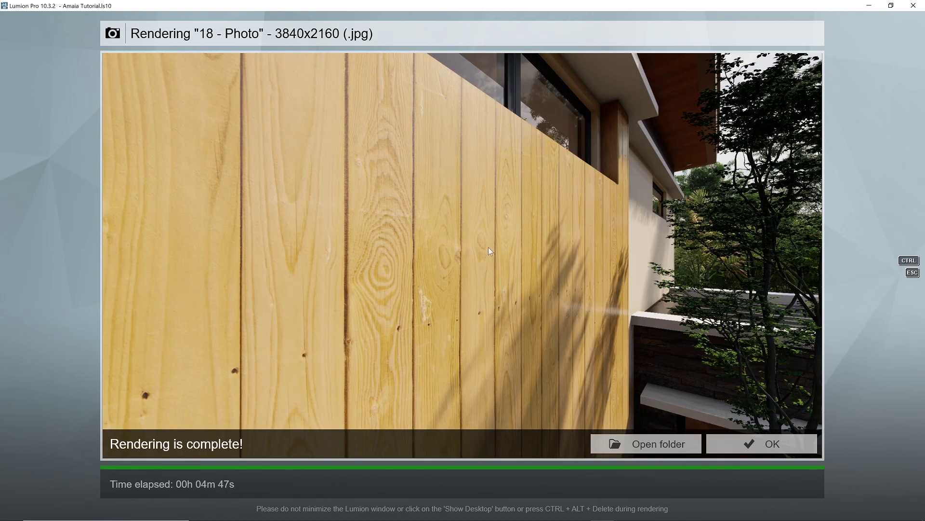
Open the rendered sample 01.jpg from its output folder to inspect the planks, and return to Lumion to close the finished render
left_click(622, 441)
double_click(393, 138)
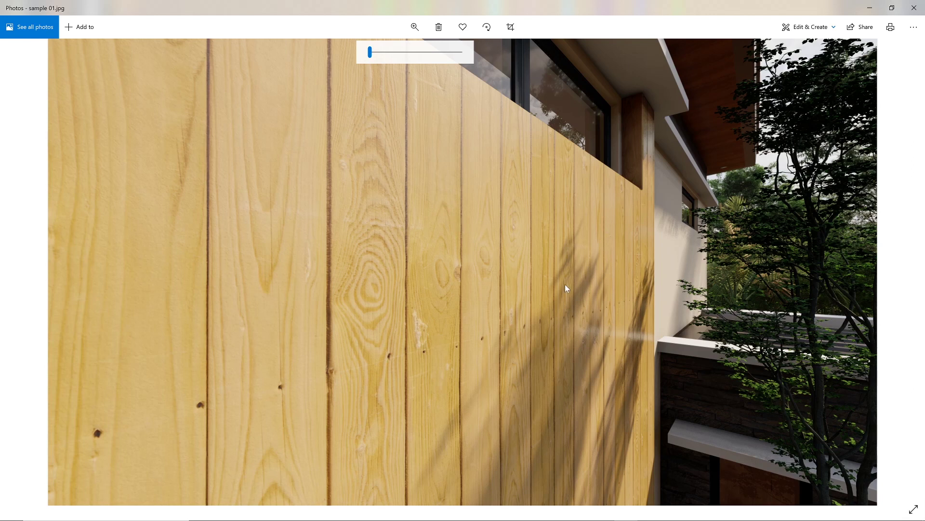
mouse_move(684, 520)
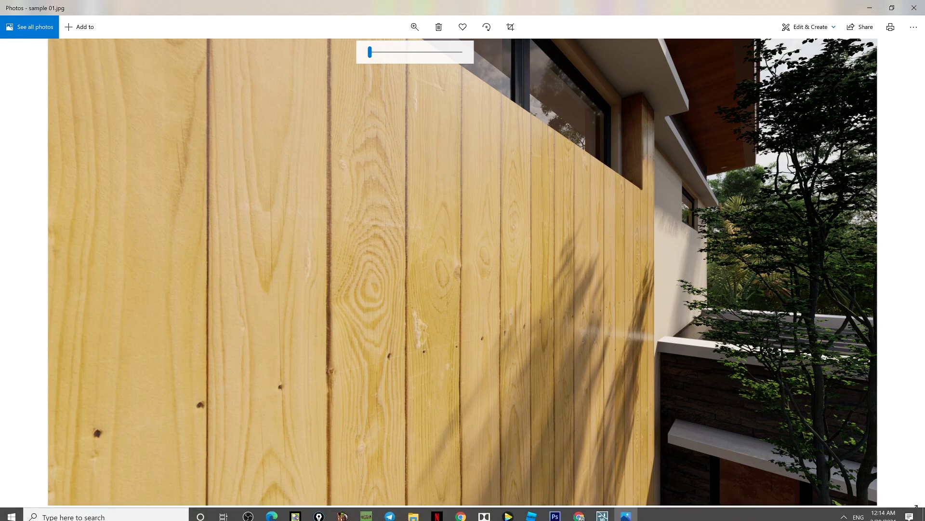
left_click(605, 514)
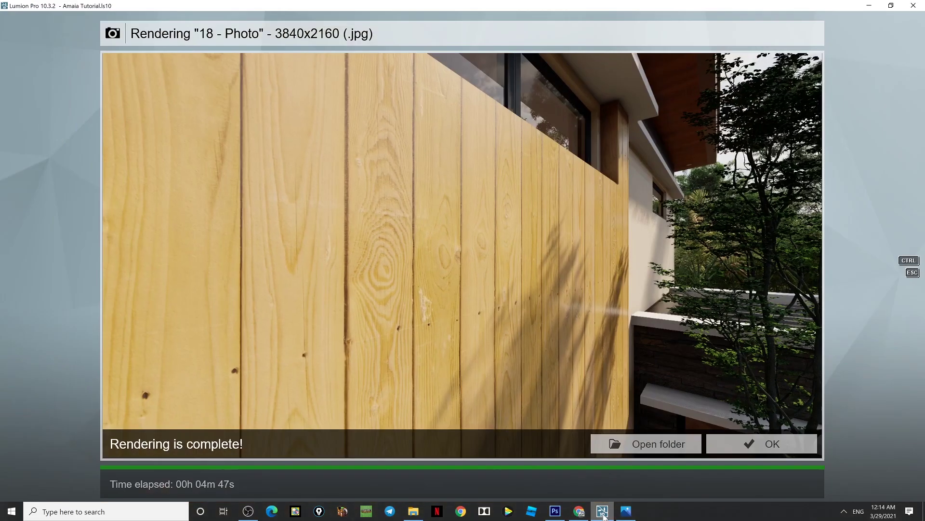
left_click(759, 451)
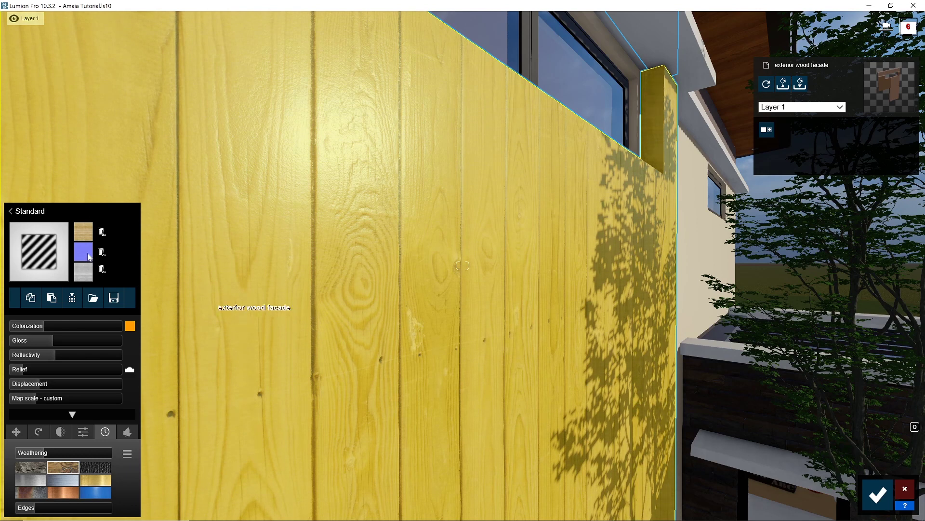
Switch to Photoshop, open Planks021_4K_Color and Planks021_4K_Normal from the Planks021_4K-JPG folder, and bring the color map to the front
key("ctrl")
mouse_move(90, 257)
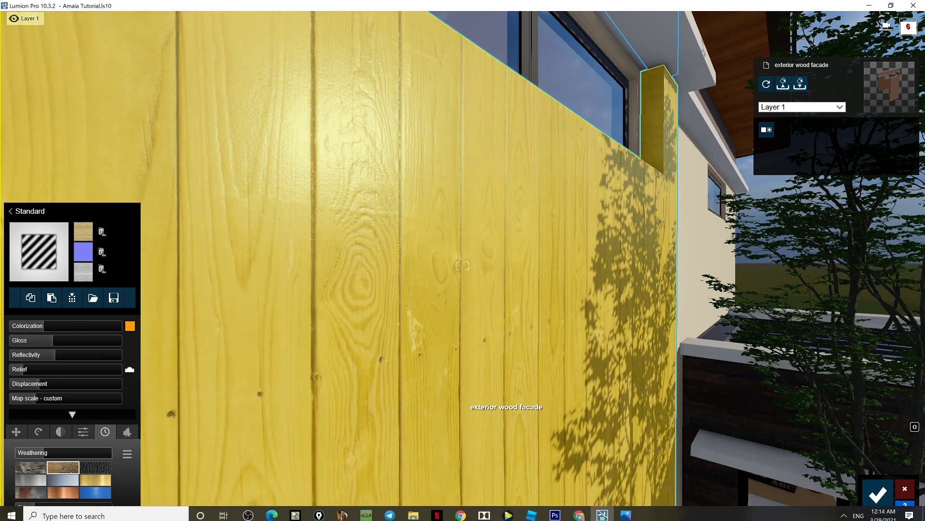
mouse_move(556, 515)
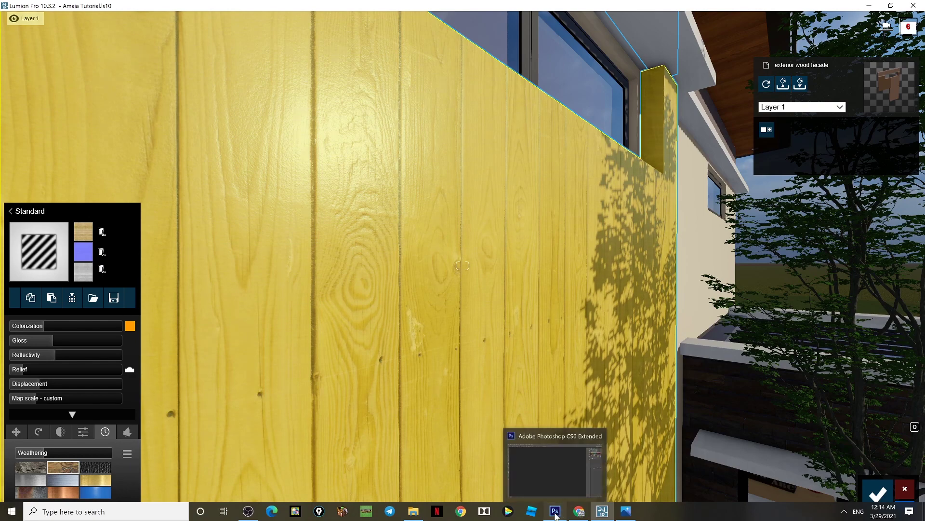
left_click(556, 512)
left_click(27, 8)
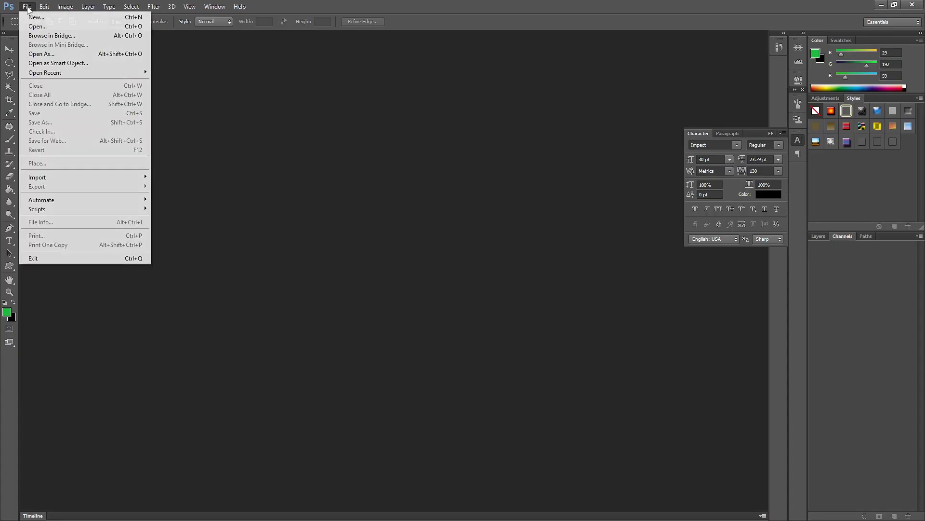
left_click(39, 28)
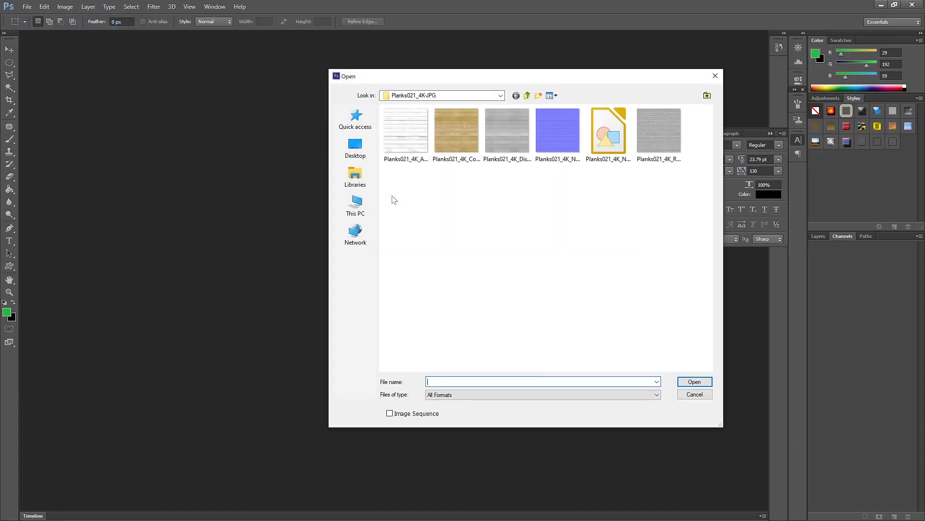
left_click(457, 153)
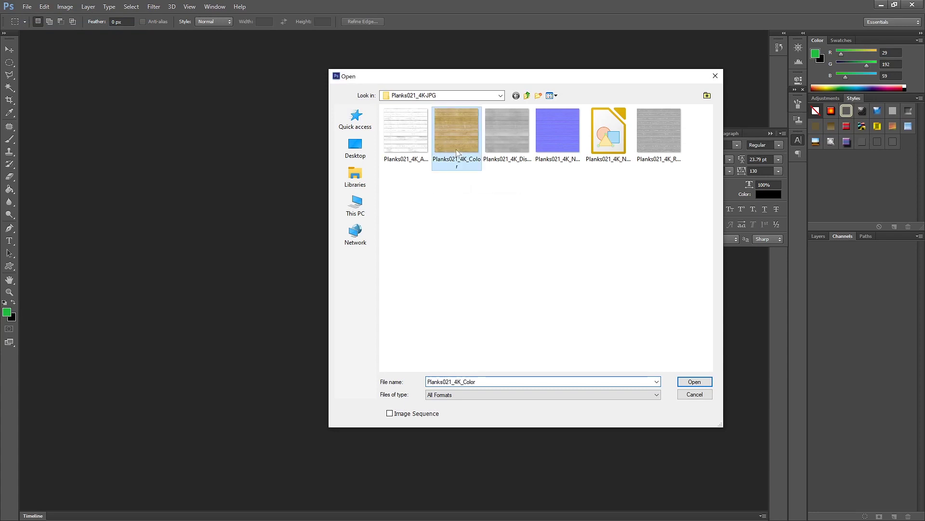
left_click(564, 143, "ctrl")
left_click(694, 380)
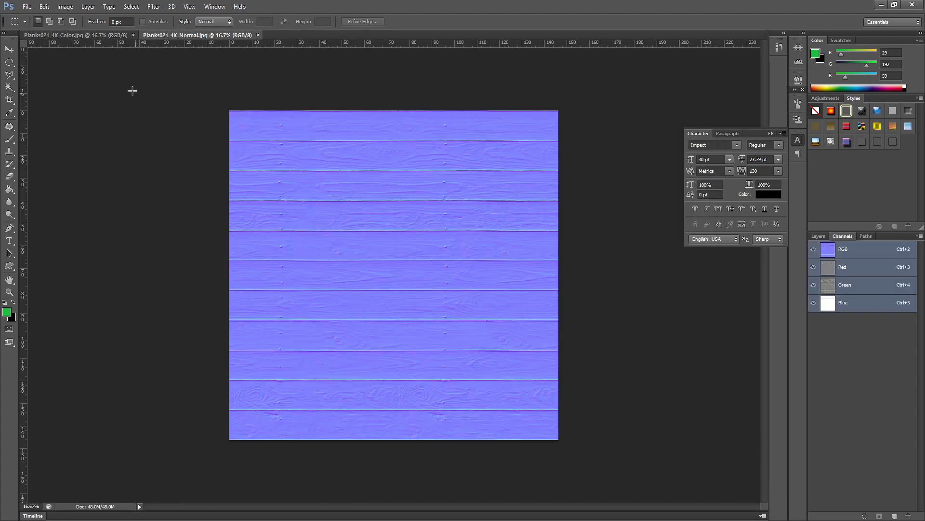
left_click(85, 36)
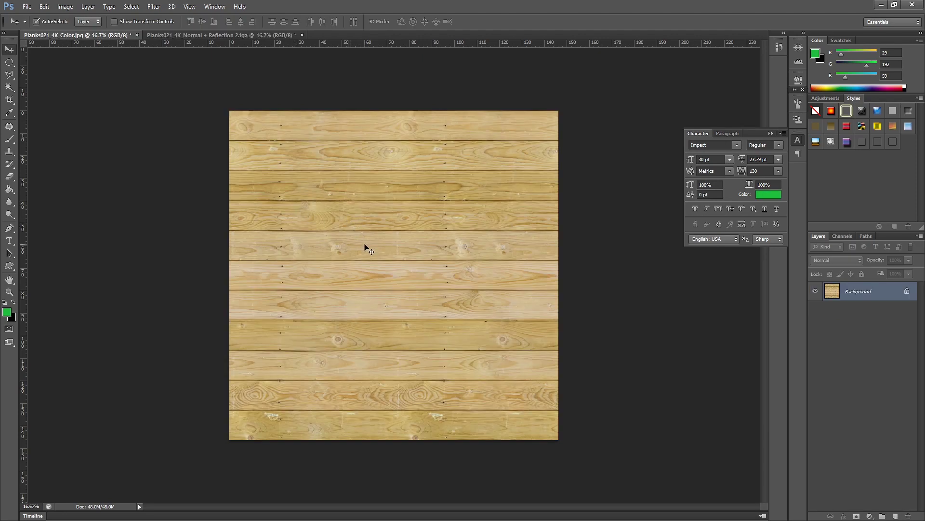
left_click(68, 8)
mouse_move(81, 33)
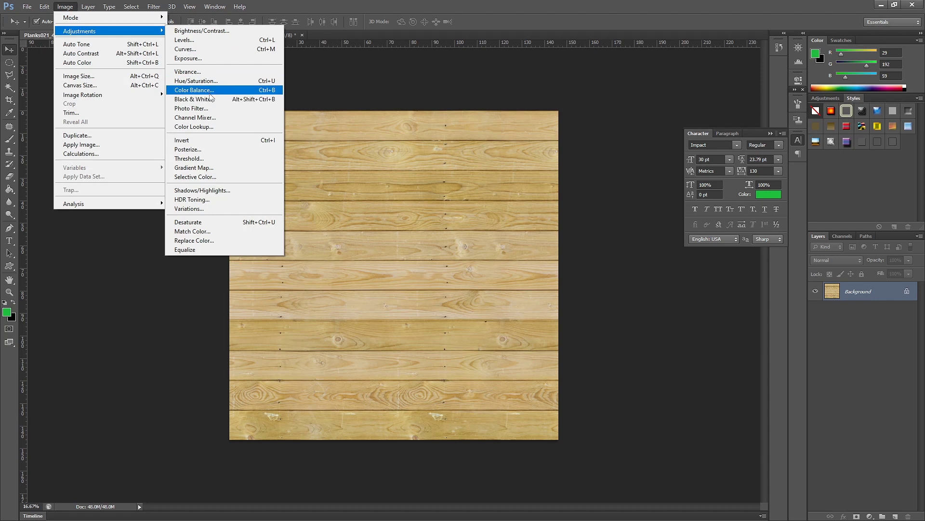
left_click(209, 91)
left_click(542, 167)
Start a Black & White adjustment on the plank color map and choose the Lighter preset
left_click(65, 6)
mouse_move(79, 30)
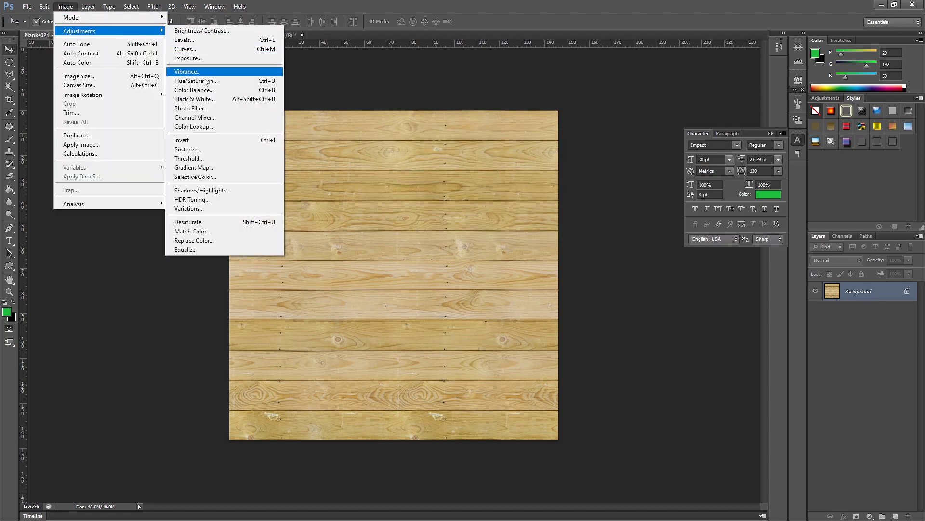
left_click(205, 99)
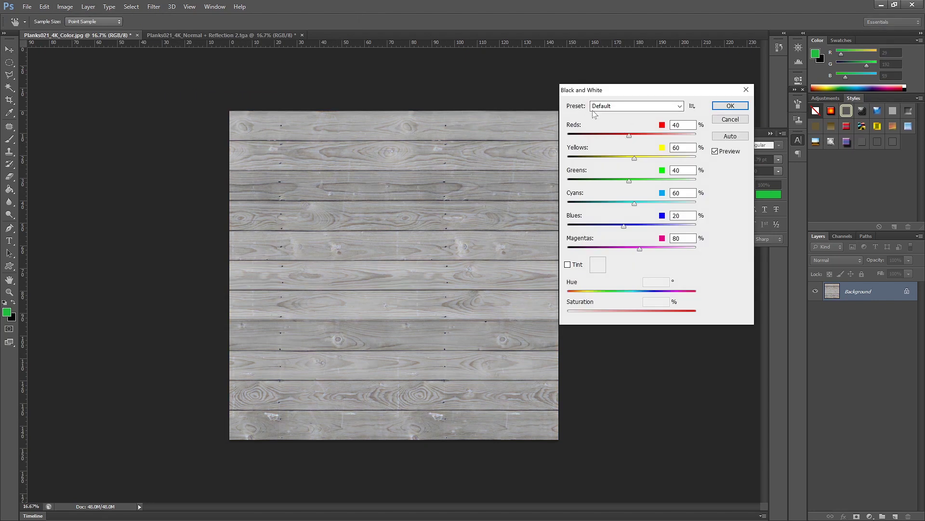
left_click(615, 107)
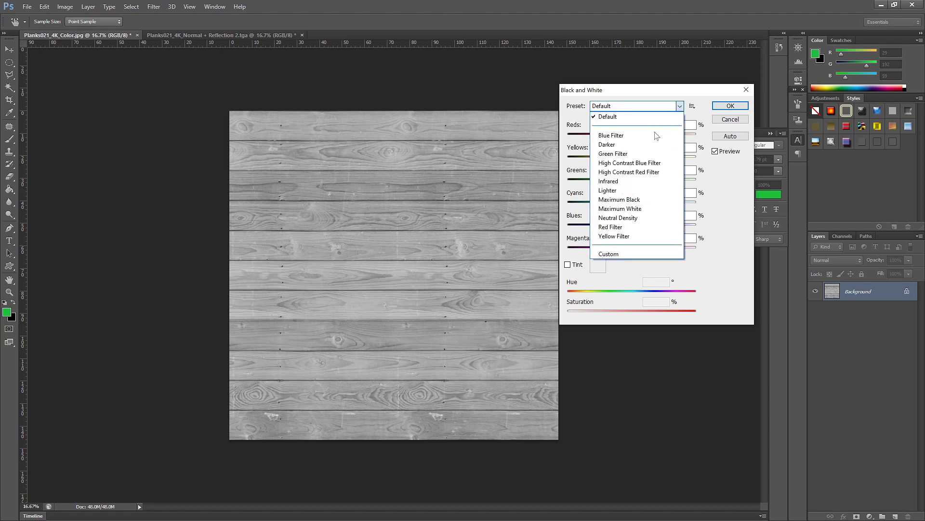
left_click(616, 191)
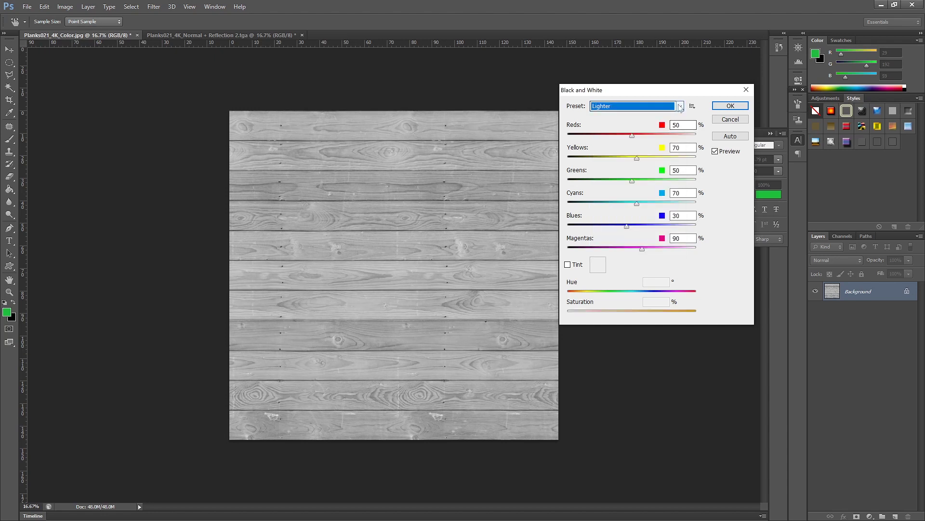
Compare the Maximum Black and Maximum White presets on the planks, and apply the Black & White conversion with Lighter
left_click(680, 107)
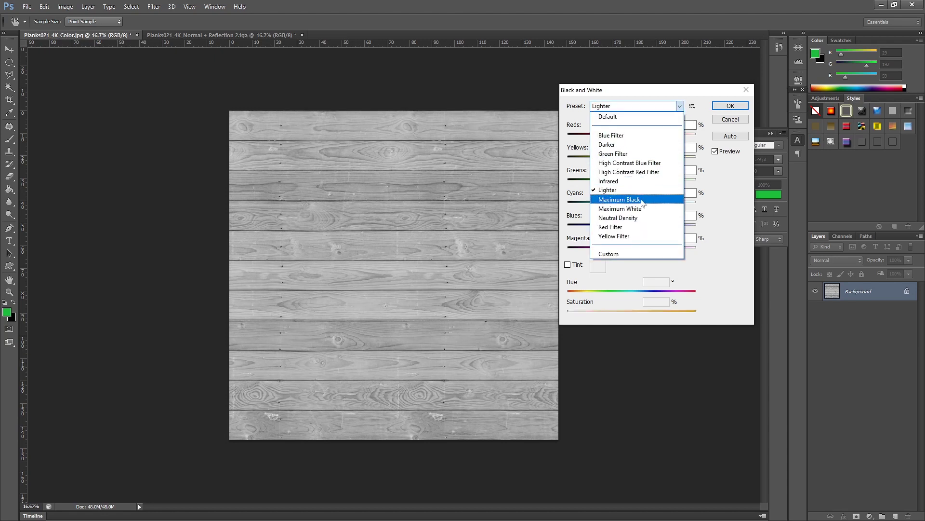
left_click(644, 202)
left_click(680, 107)
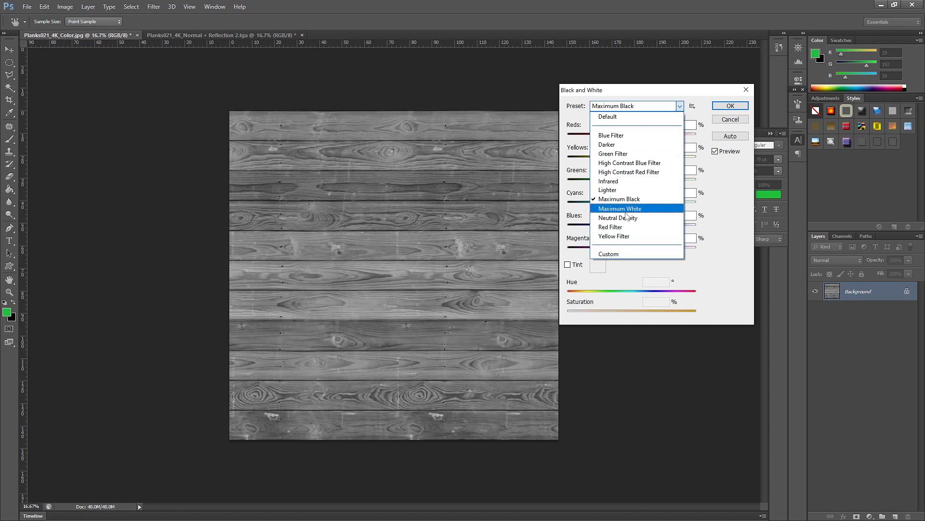
left_click(629, 213)
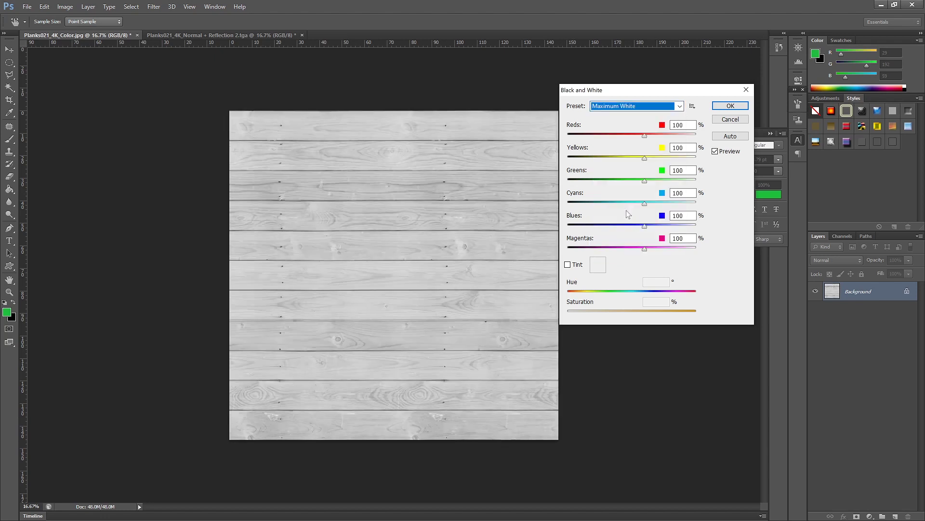
left_click(680, 106)
left_click(637, 190)
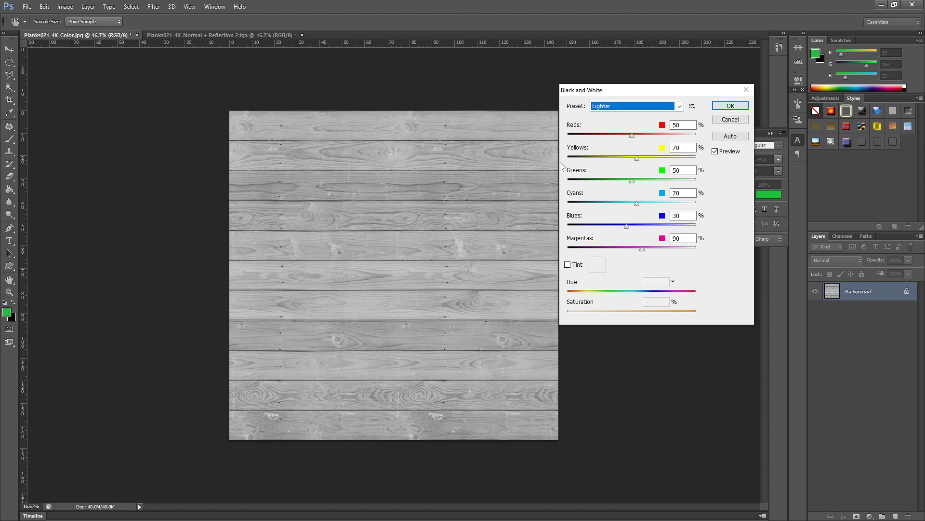
left_click(727, 107)
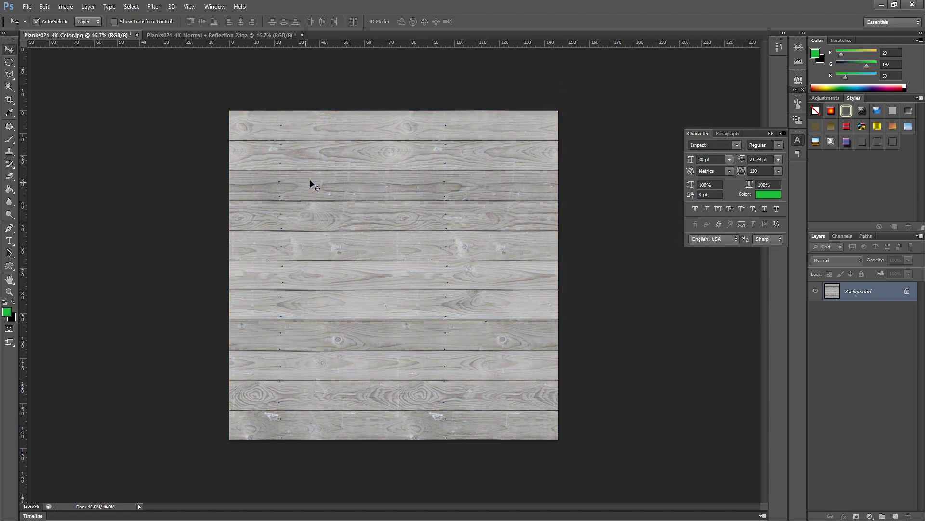
Increase the grayscale planks' contrast with Levels, using input black 57, midtones about 0.94 and input white 230
left_click(65, 7)
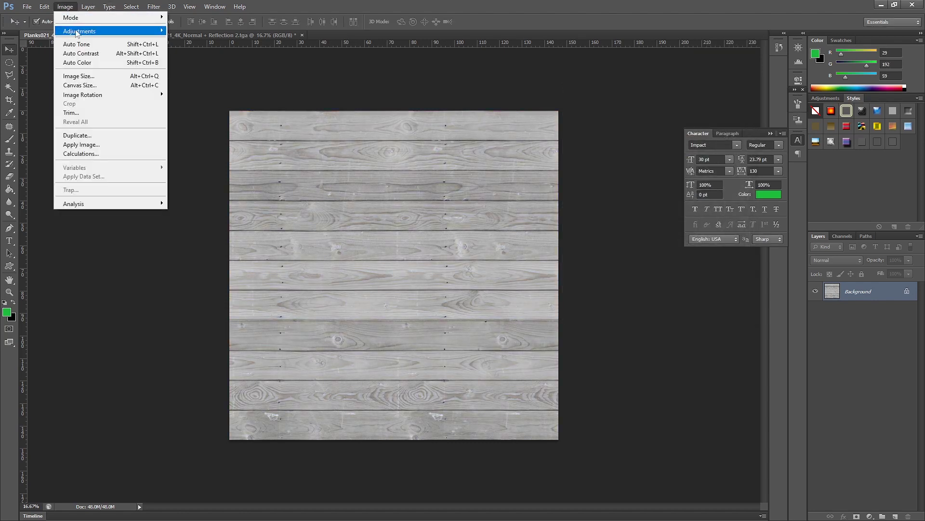
mouse_move(79, 31)
left_click(188, 40)
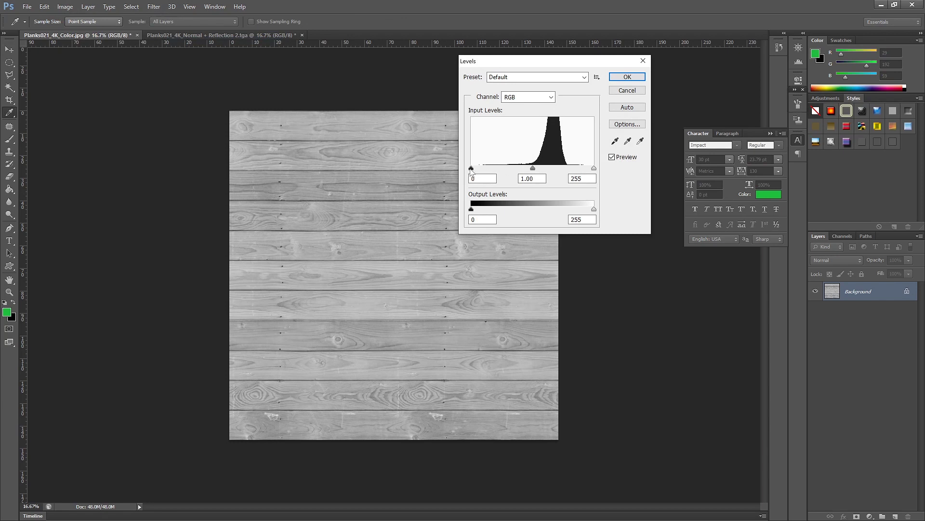
left_click_drag(471, 170, 499, 173)
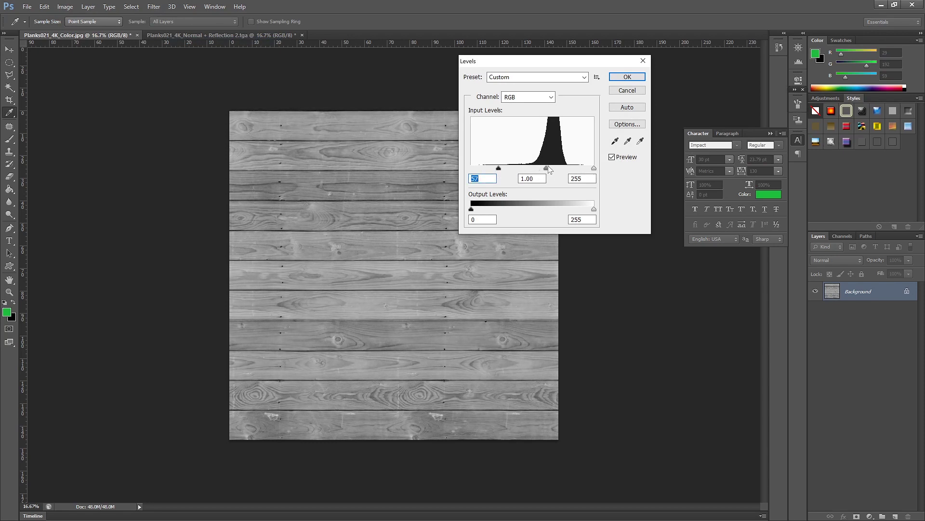
left_click_drag(547, 169, 541, 169)
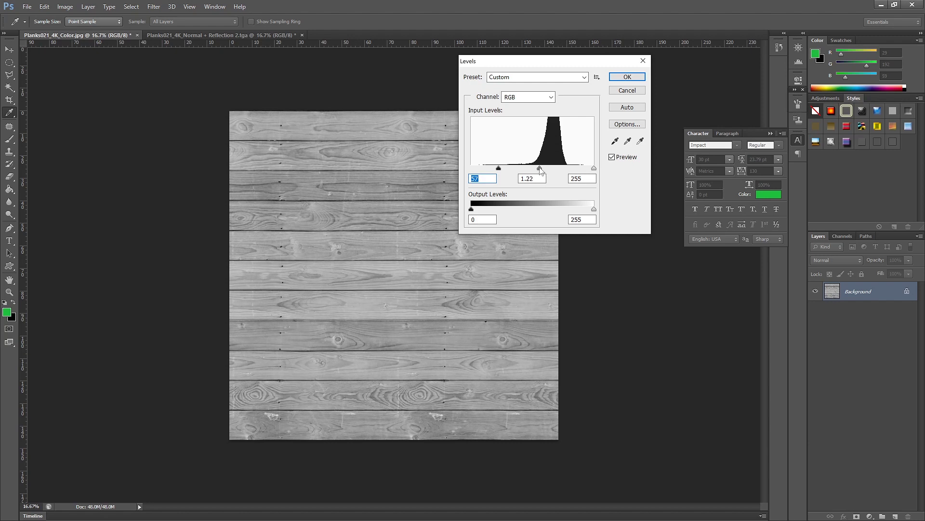
mouse_move(539, 170)
left_mouse_down()
mouse_move(591, 172)
mouse_move(538, 172)
left_mouse_up()
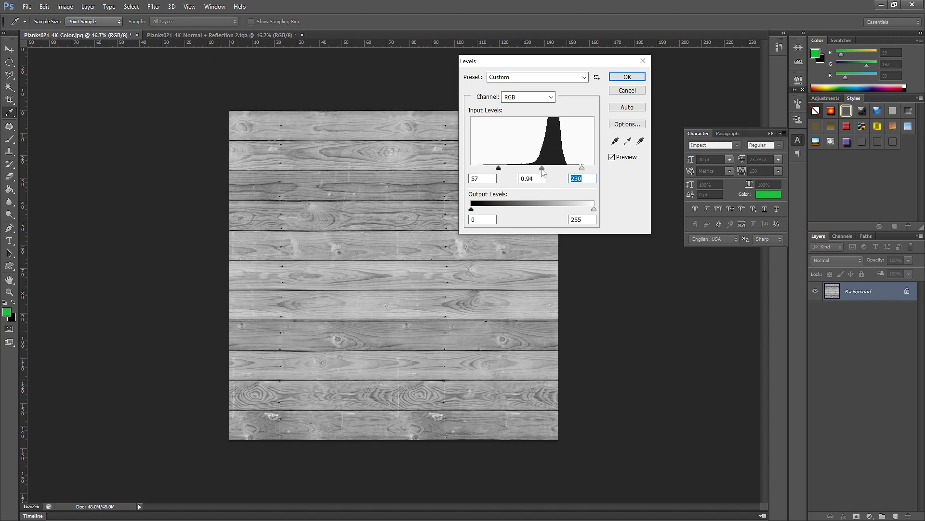
left_click_drag(542, 168, 541, 168)
left_click(628, 77)
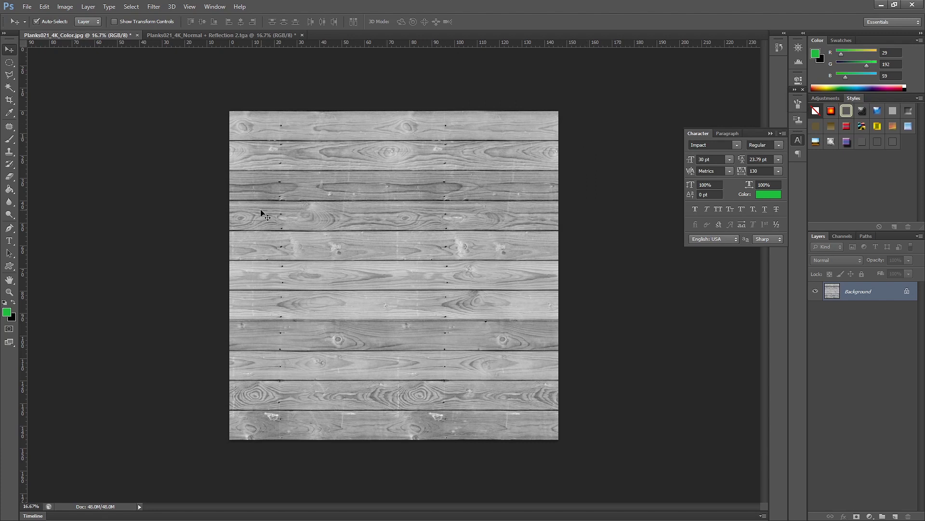
Copy the whole grayscale plank image into a new alpha channel of the normal map, deselect, and display the RGB channels together with the alpha
key("ctrl+a")
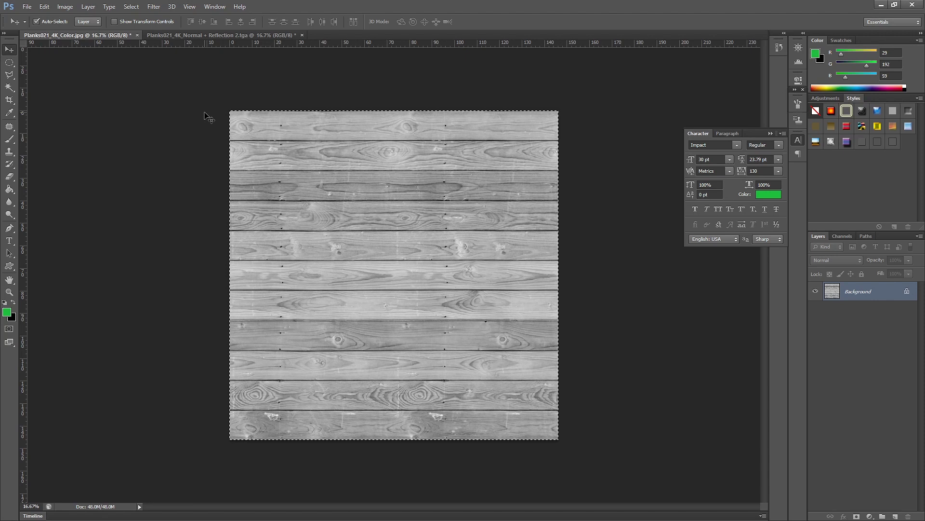
left_click(206, 35)
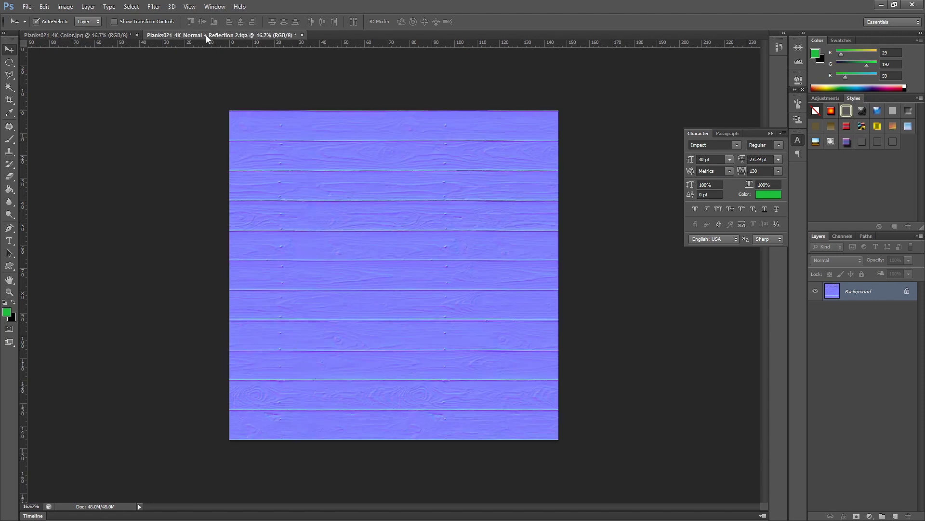
left_click(842, 236)
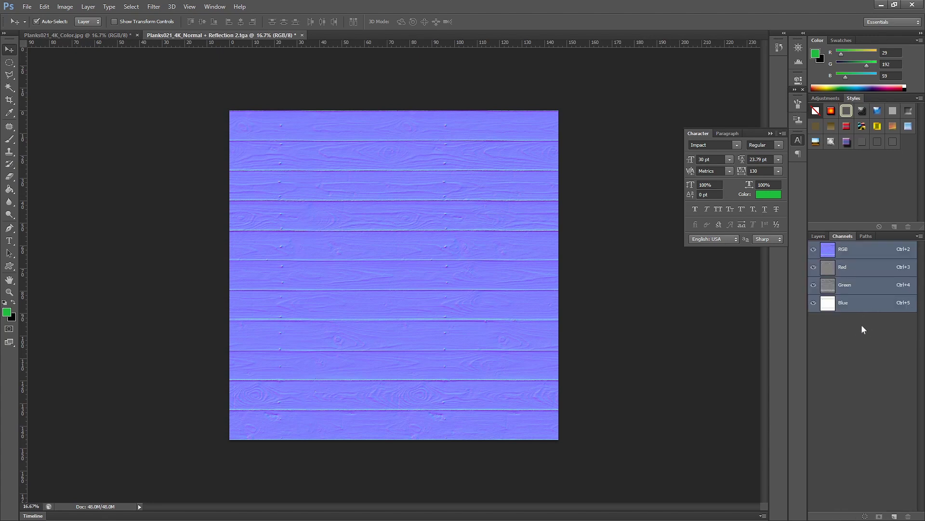
left_click(895, 517)
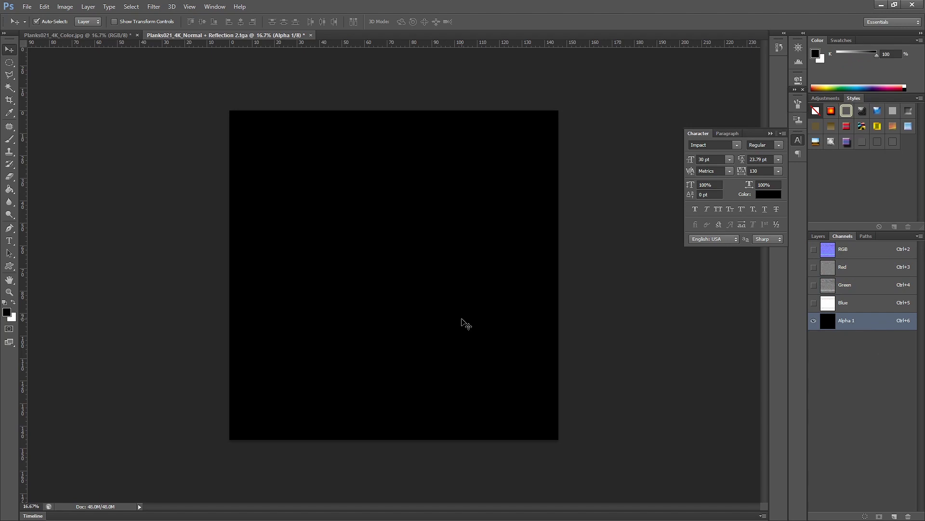
key("ctrl+v")
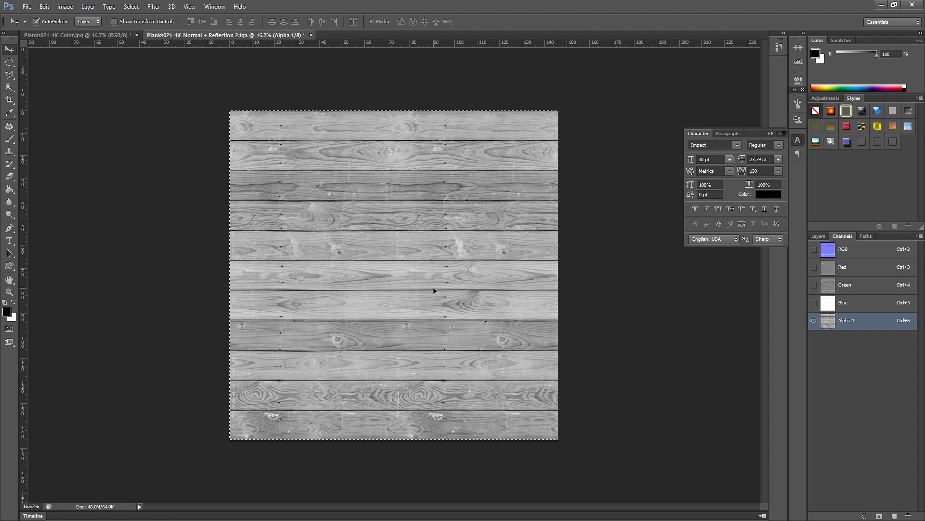
key("ctrl+d")
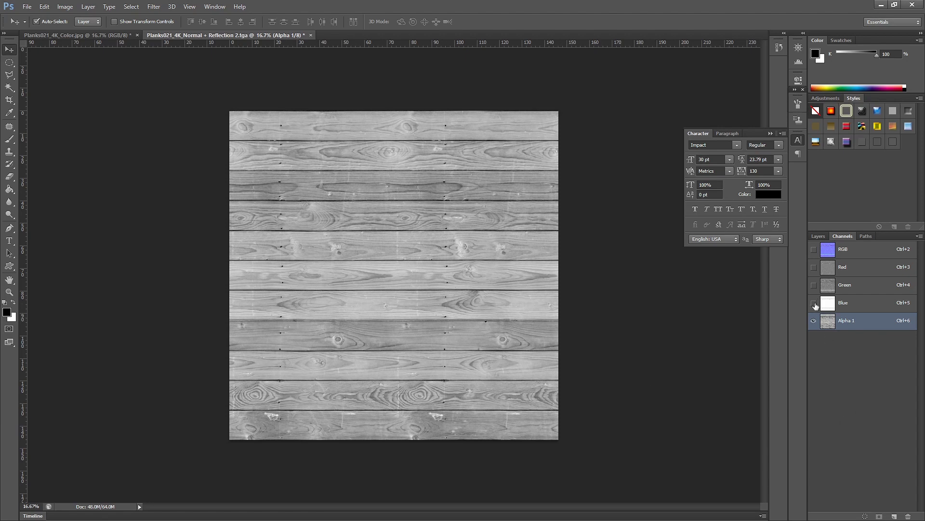
left_click(814, 249)
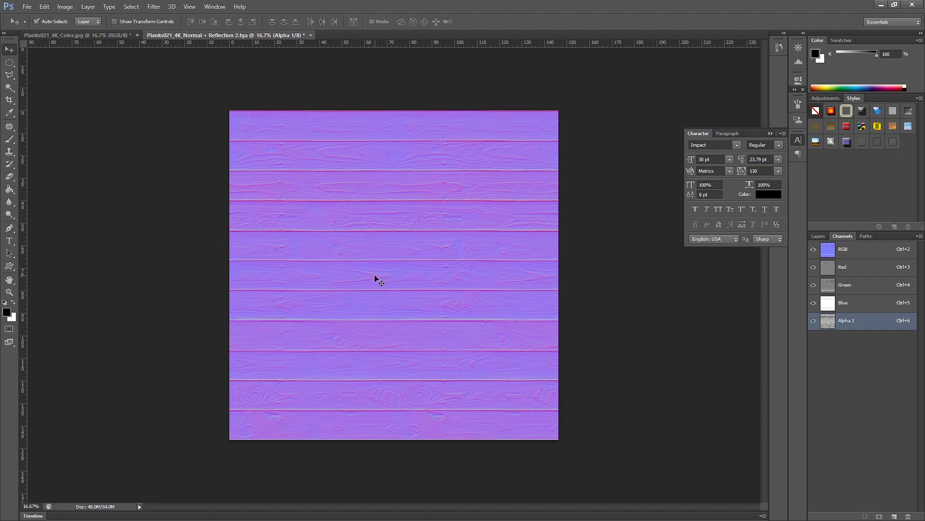
Save the normal map as the Targa file Planks021_4K_Normal+Reflection 2 with alpha channels included, at 32 bits/pixel
left_click(27, 7)
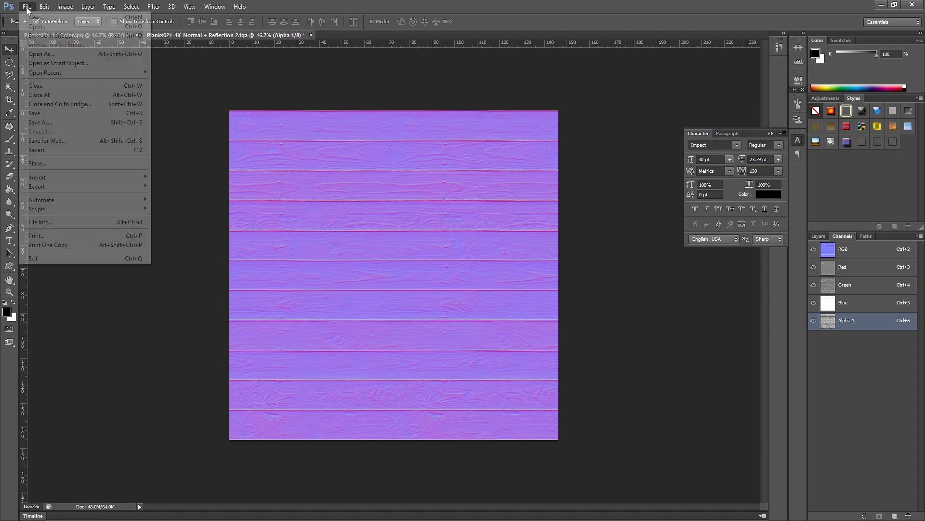
left_click(39, 123)
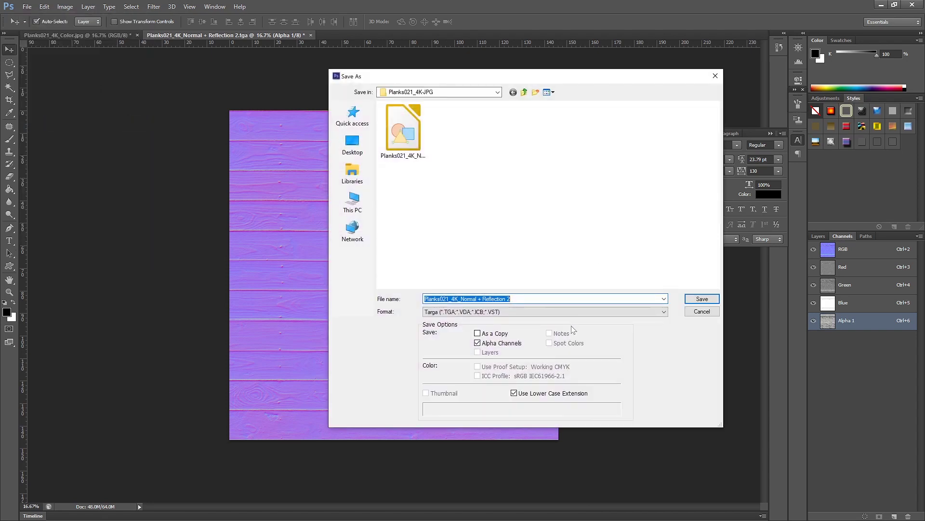
left_click(510, 312)
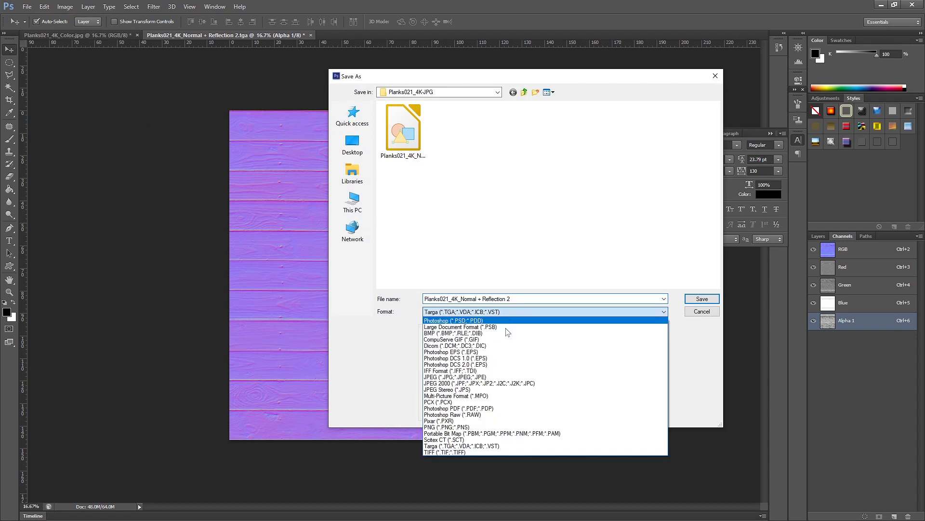
left_click(448, 445)
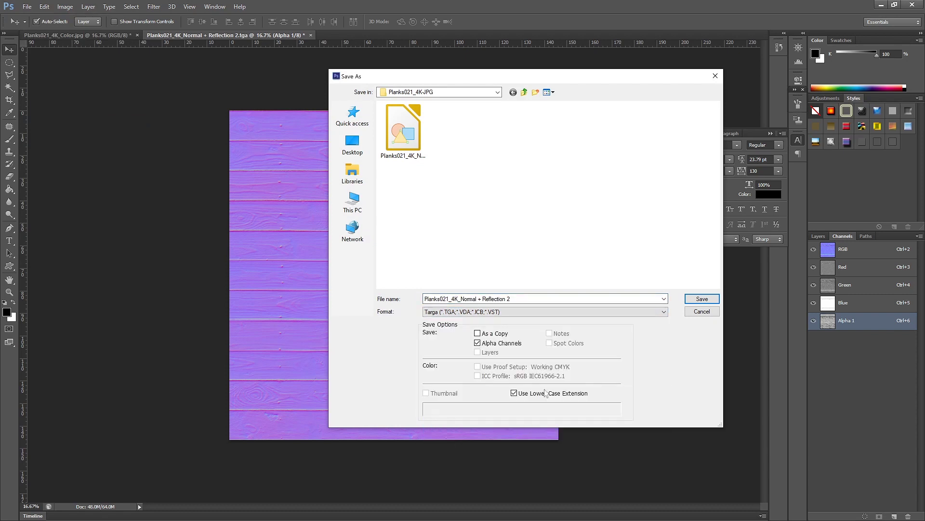
left_click(409, 134)
double_click(518, 299)
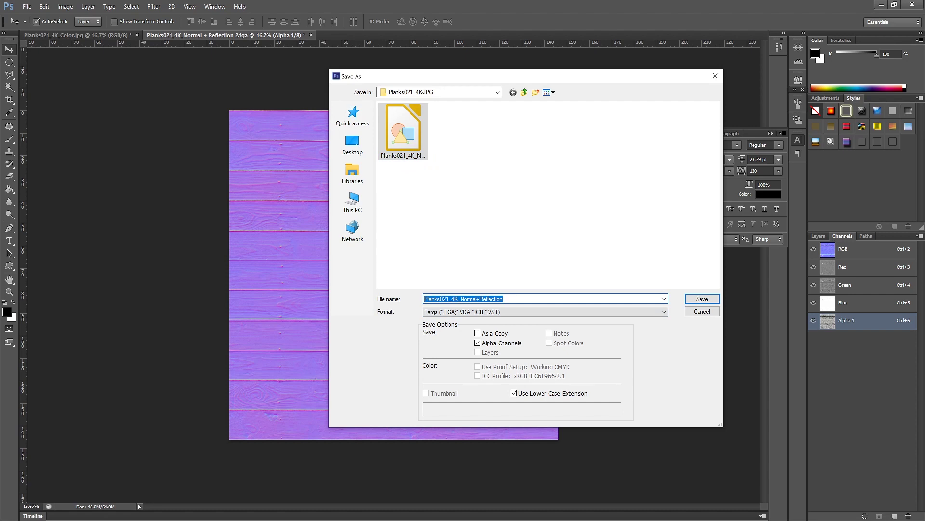
left_click(504, 299)
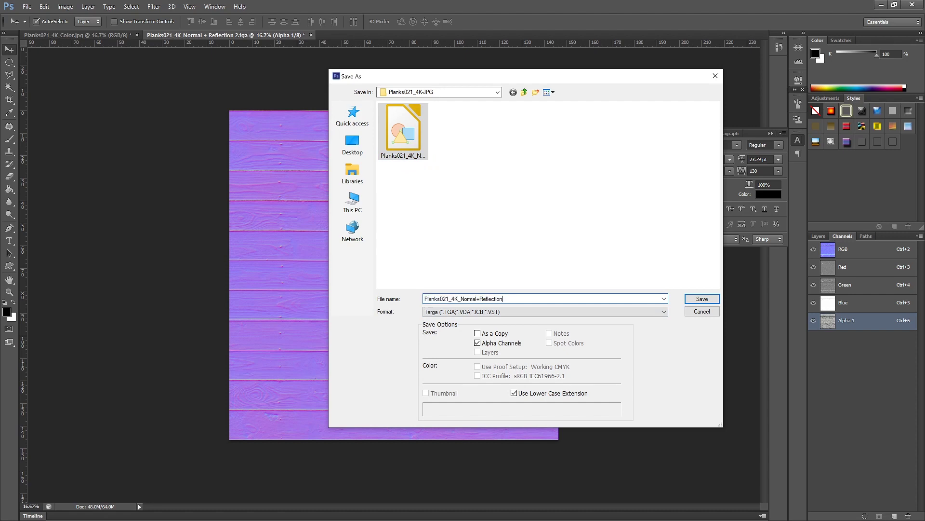
left_click(404, 135)
left_click(699, 299)
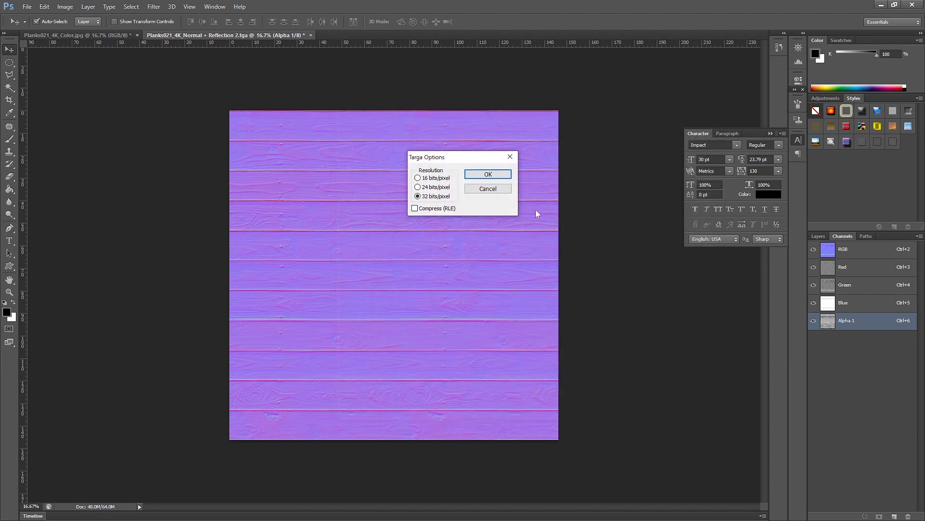
left_click(485, 175)
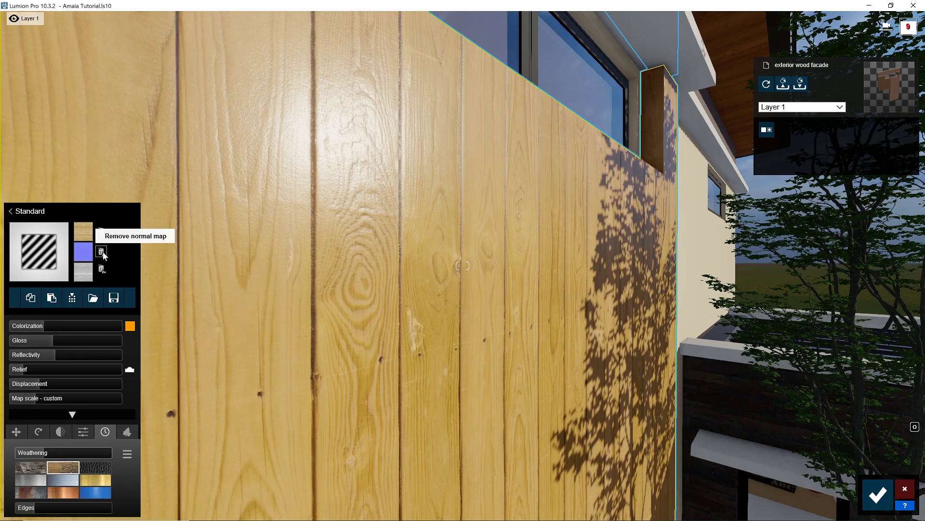
In Lumion, replace the exterior wood facade's normal map with Planks021_4K_Normal+Reflection 2 from the Planks021_4K-JPG folder
left_click(102, 252)
left_click(86, 256)
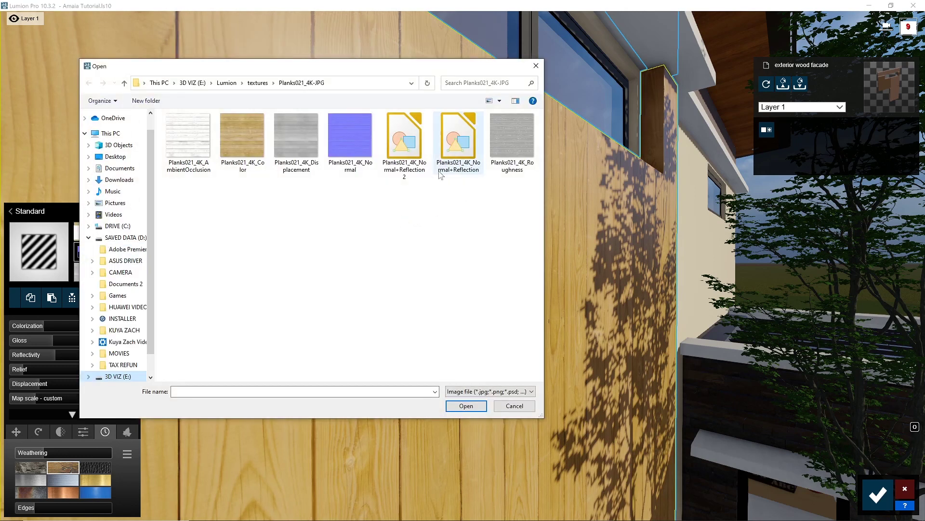
left_click(412, 159)
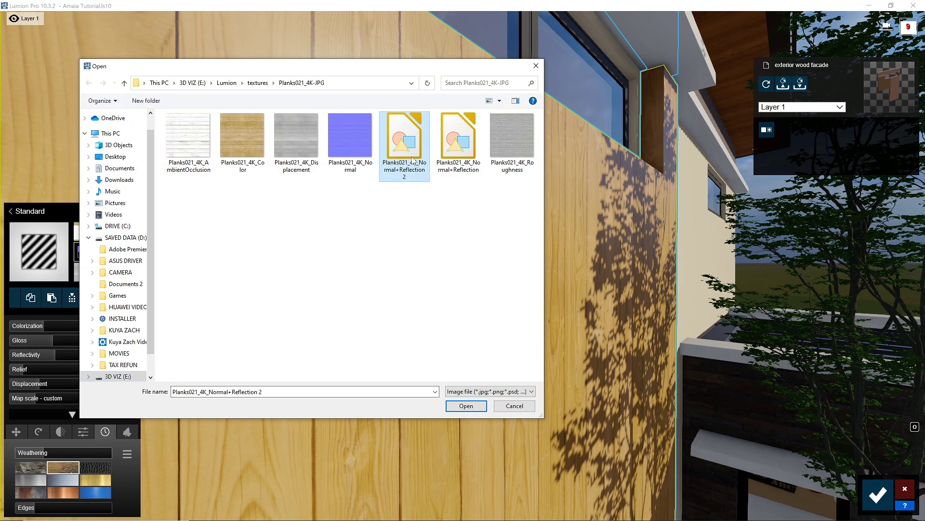
left_click(466, 406)
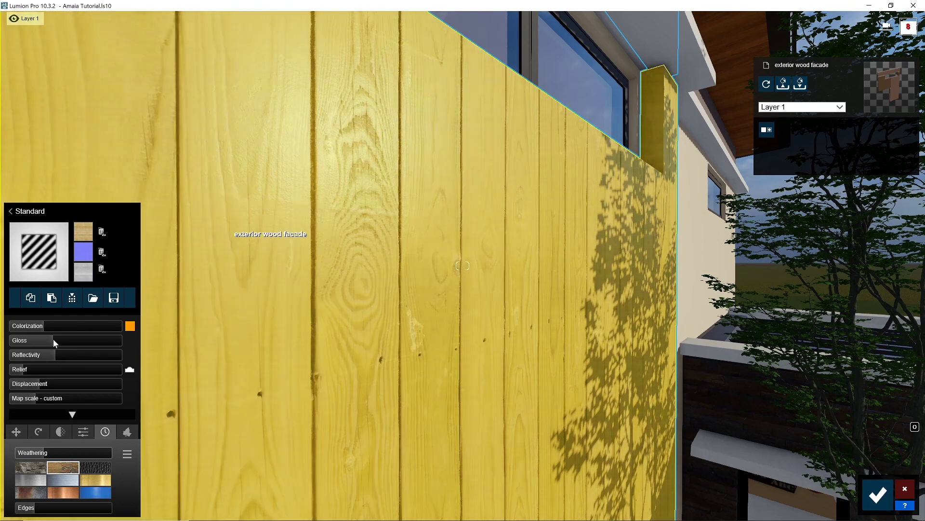
Set the wood facade's gloss to about 0.8 and reflectivity to about 1.1, and save the material changes
mouse_move(53, 339)
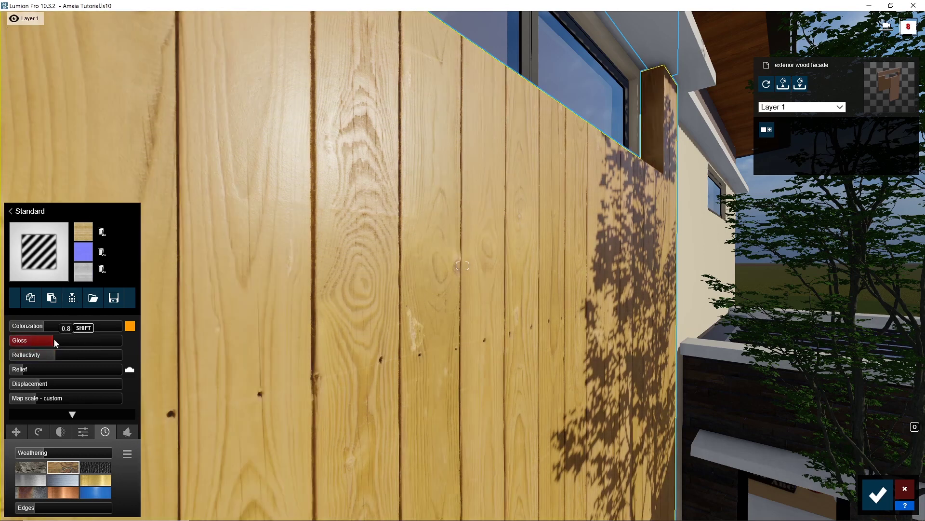
mouse_move(55, 340)
left_mouse_down()
mouse_move(71, 340)
mouse_move(54, 340)
left_mouse_up()
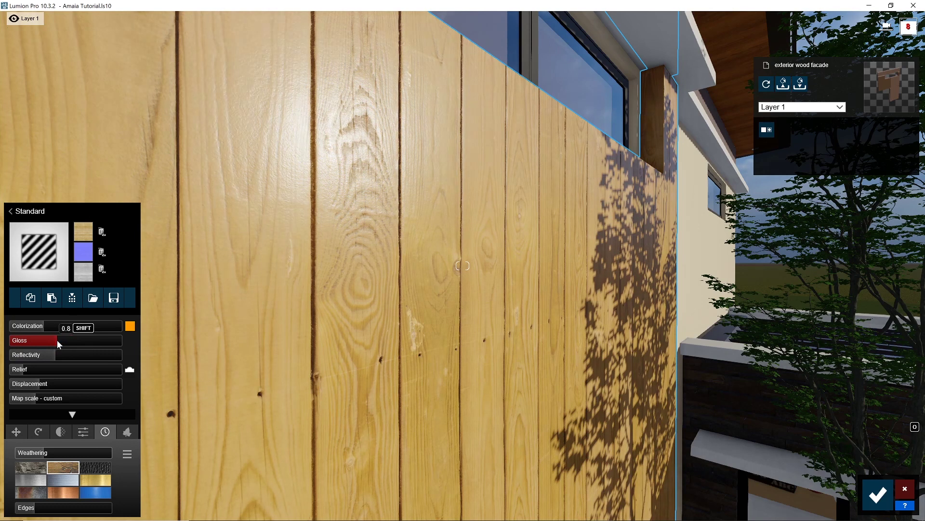
left_click_drag(56, 354, 66, 356)
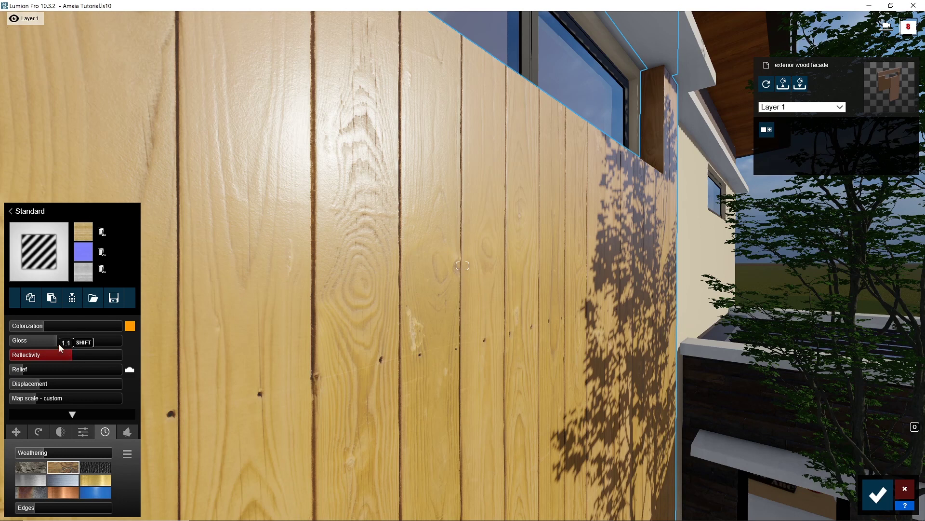
left_click_drag(56, 337, 54, 339)
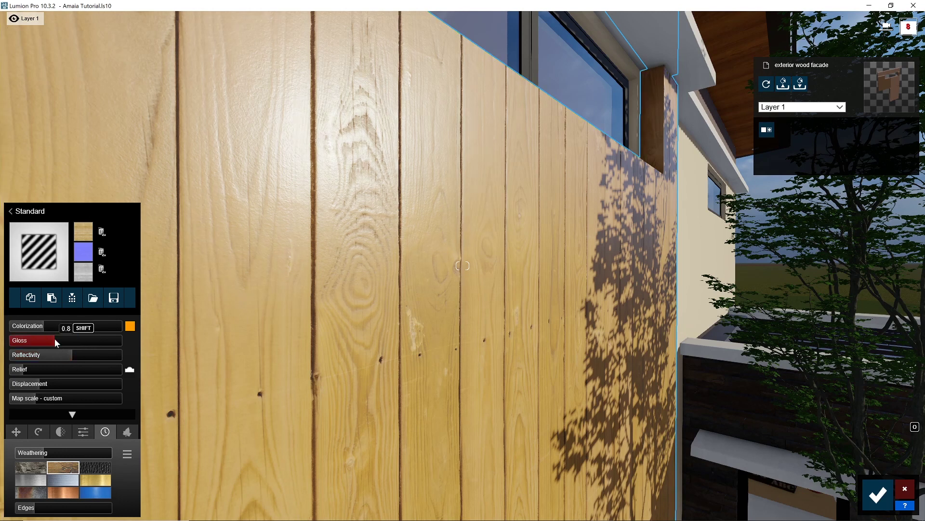
left_click_drag(52, 339, 50, 341)
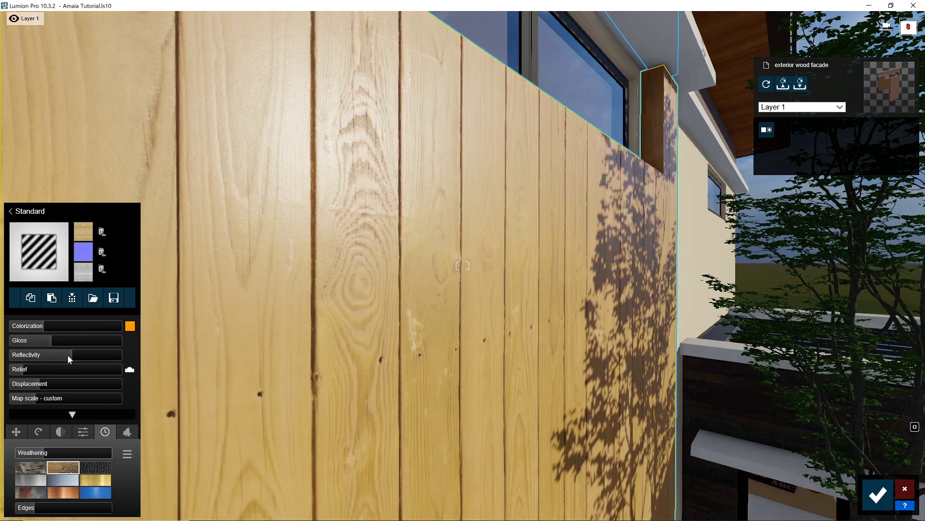
mouse_move(70, 354)
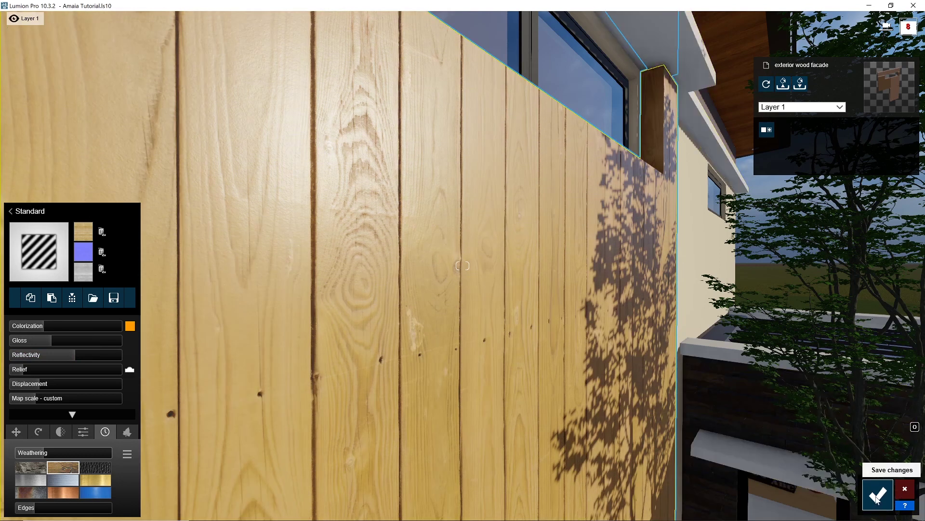
left_click(878, 499)
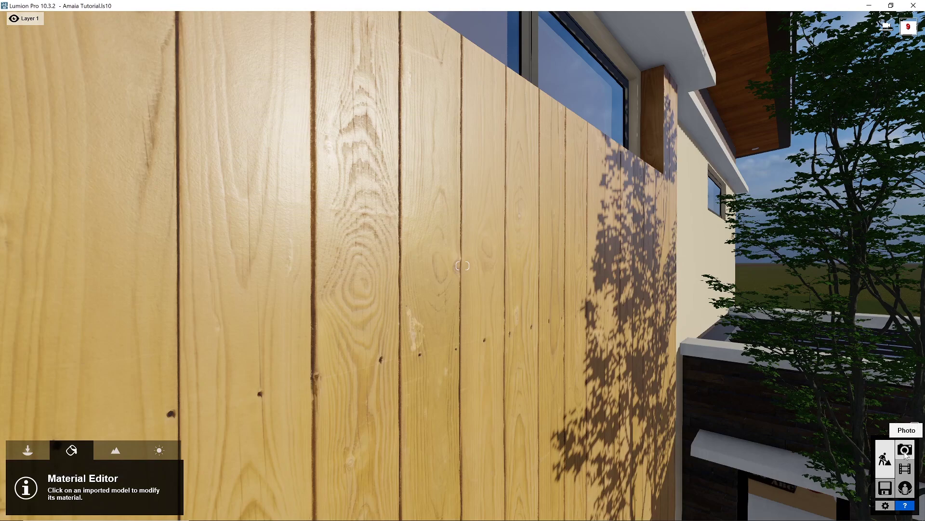
Render the current facade shot at Print size, 3840x2160, as the JPG sample 02 in the tutorial 02 folder, and open the output folder
left_click(906, 451)
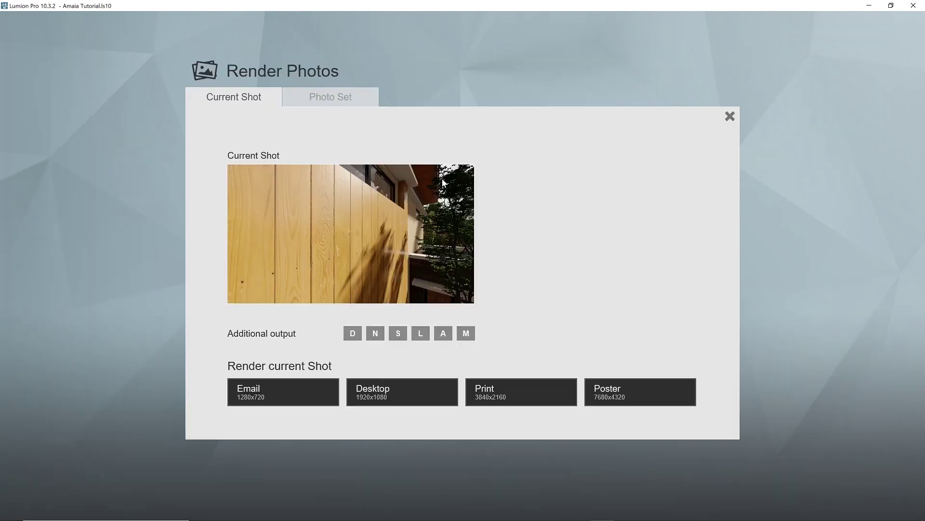
left_click(512, 398)
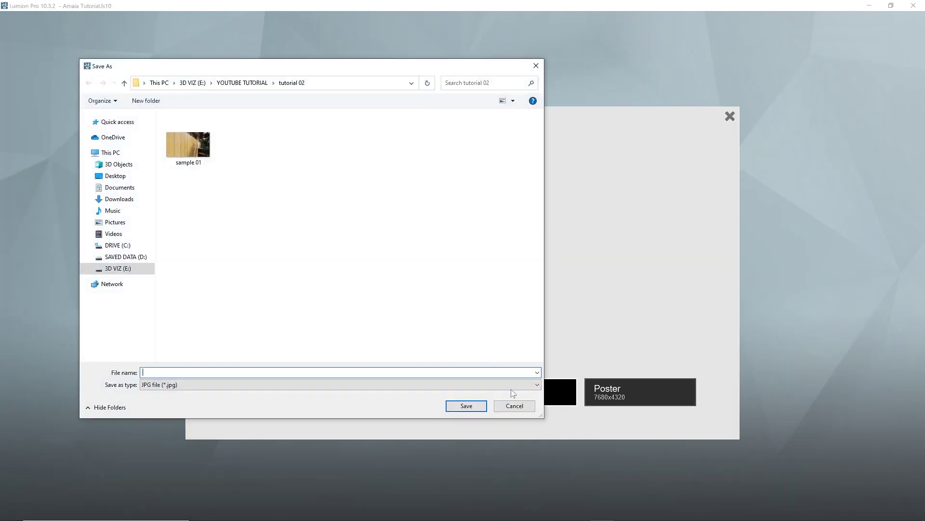
left_click(189, 144)
left_click(170, 373)
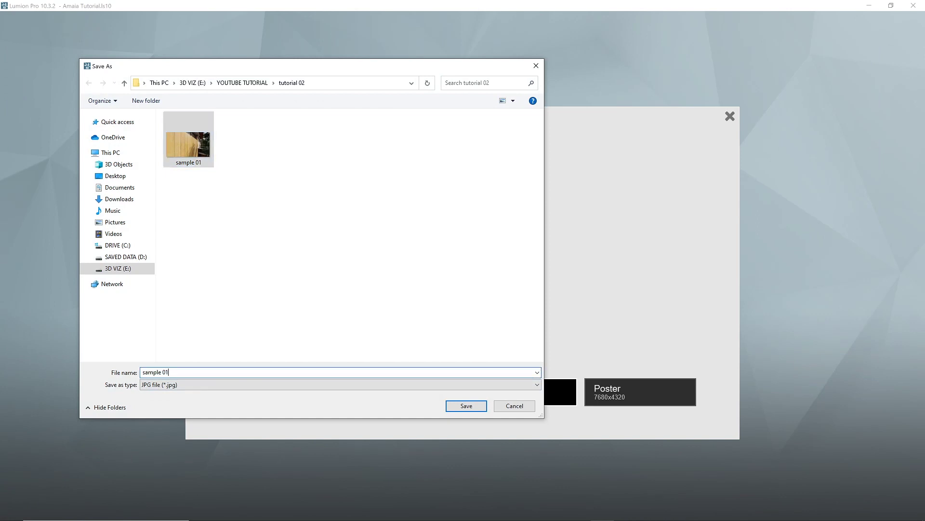
key("BackSpace")
type("2")
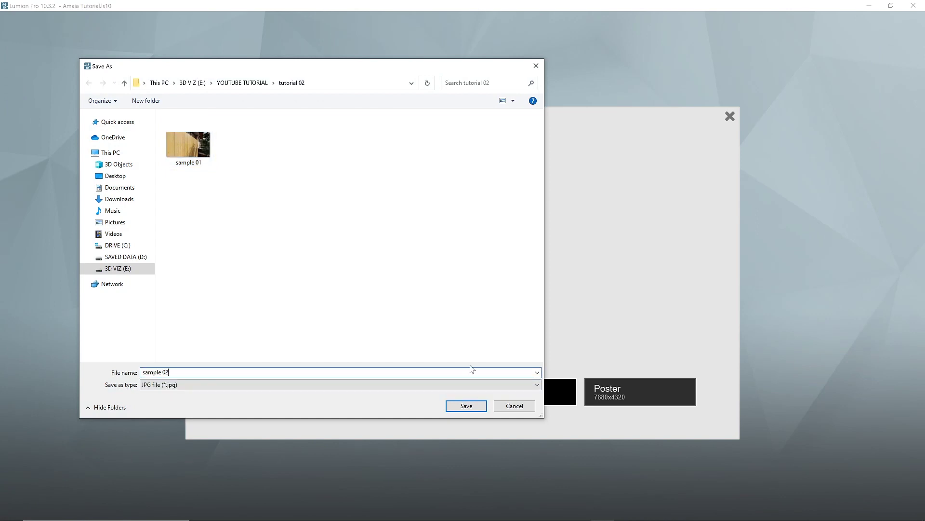
left_click(466, 406)
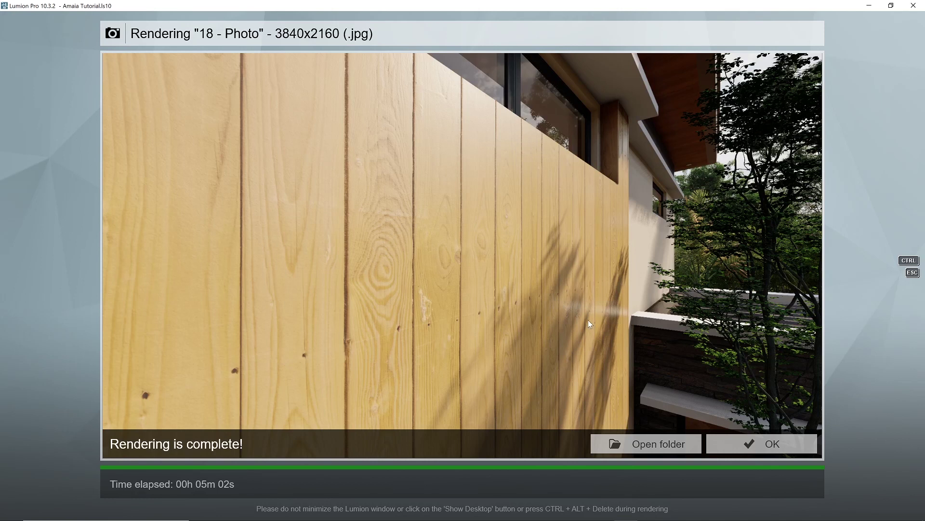
left_click(646, 443)
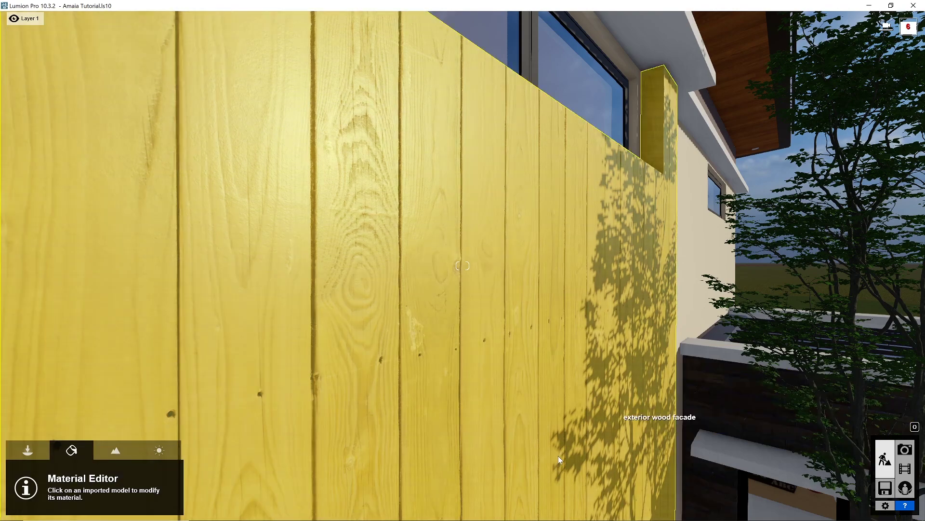
Switch back to Photoshop and undo the grayscale edits on Planks021_4K_Color to restore its original colors
mouse_move(554, 518)
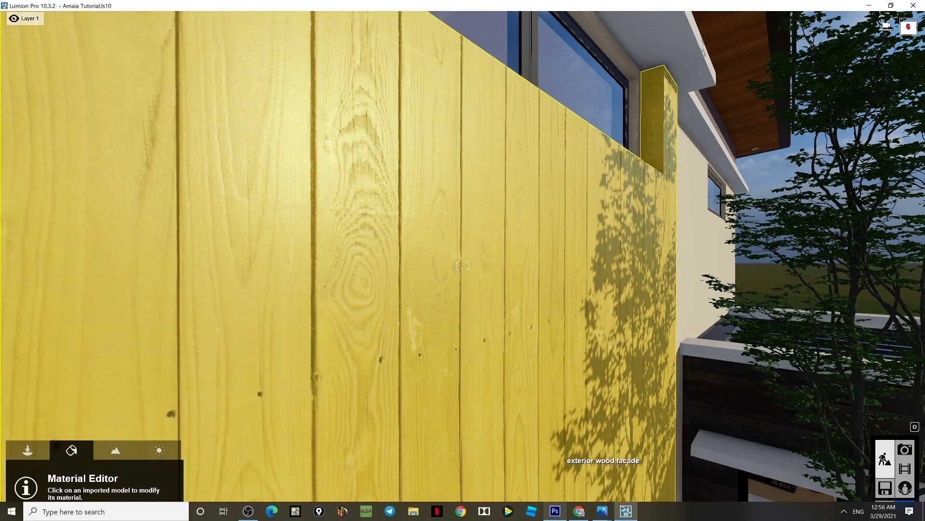
left_click(554, 514)
left_click(45, 7)
left_click(49, 14)
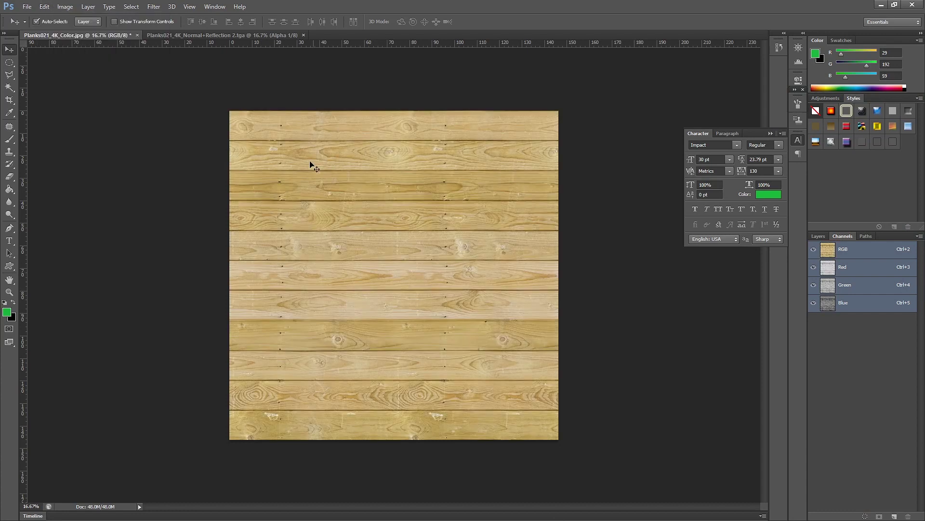
Convert Planks021_4K_Color to grayscale with a Black & White adjustment using the Maximum Black preset
left_click(65, 7)
mouse_move(82, 31)
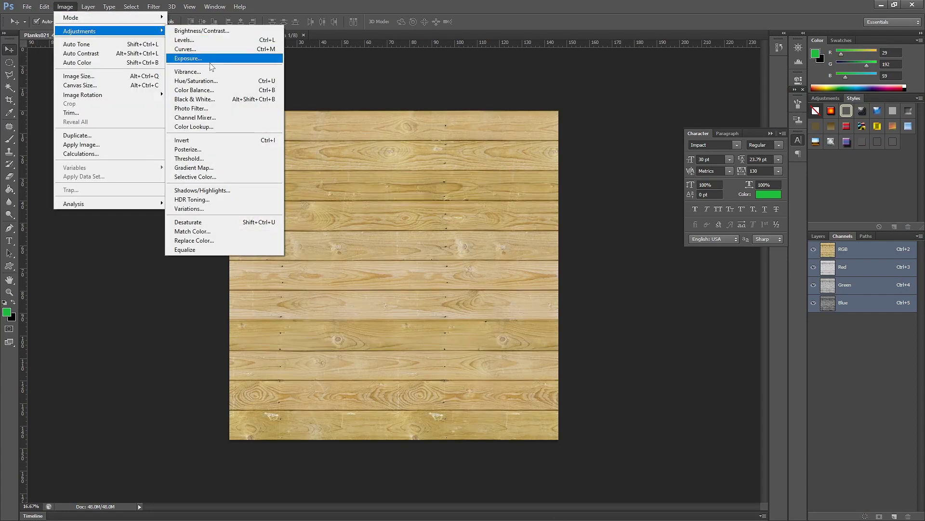
left_click(207, 100)
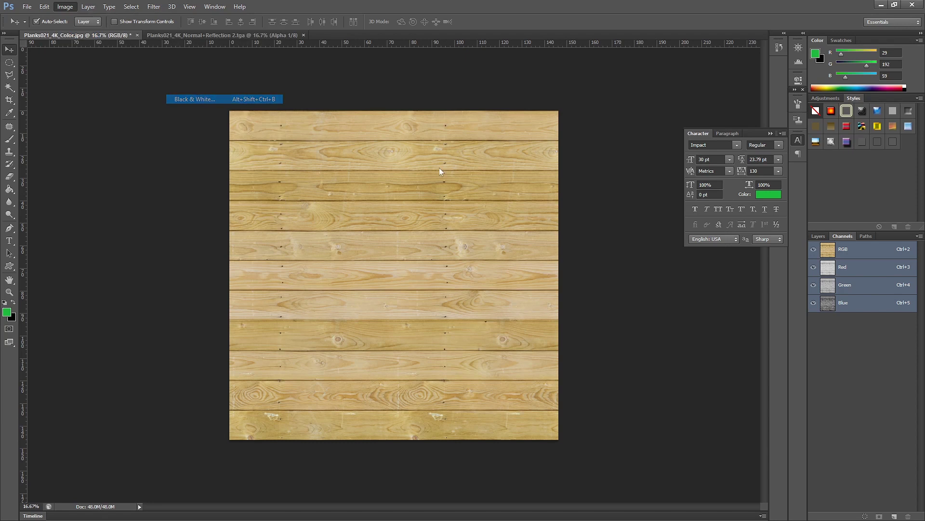
left_click(675, 109)
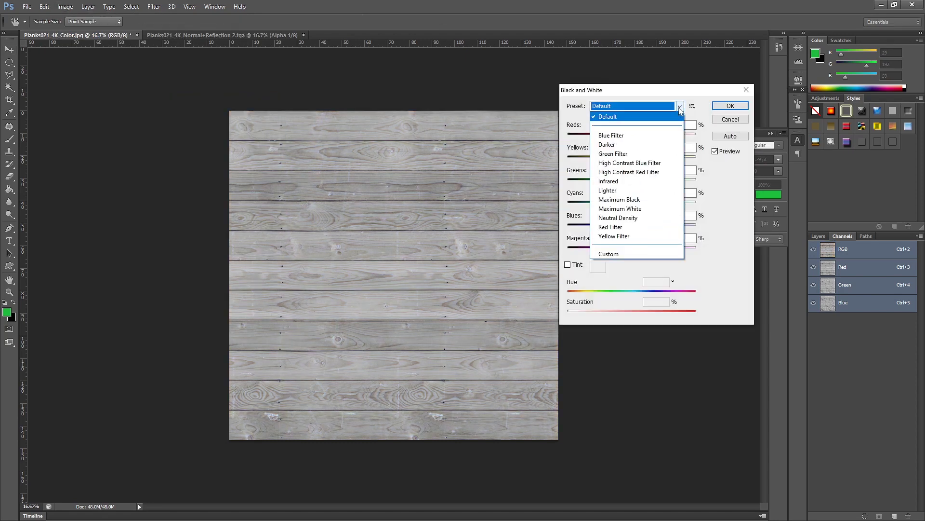
left_click(640, 201)
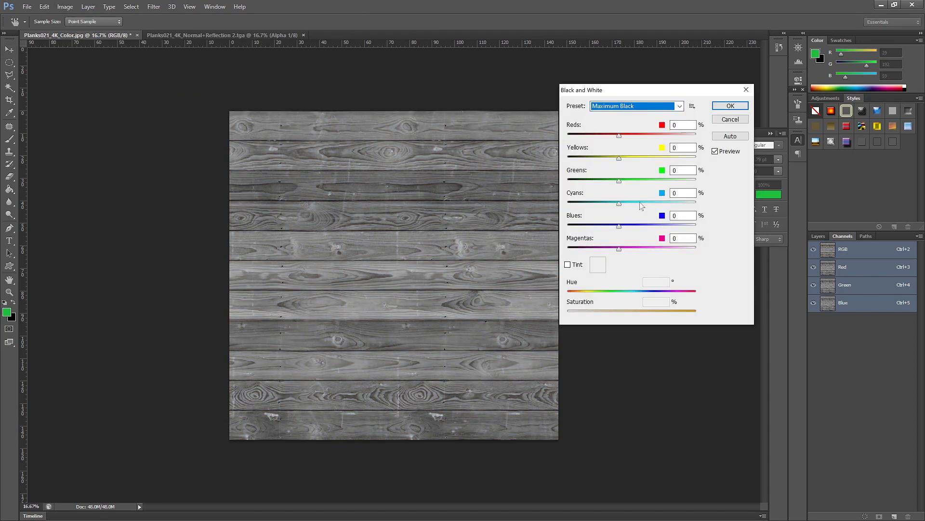
left_click(730, 106)
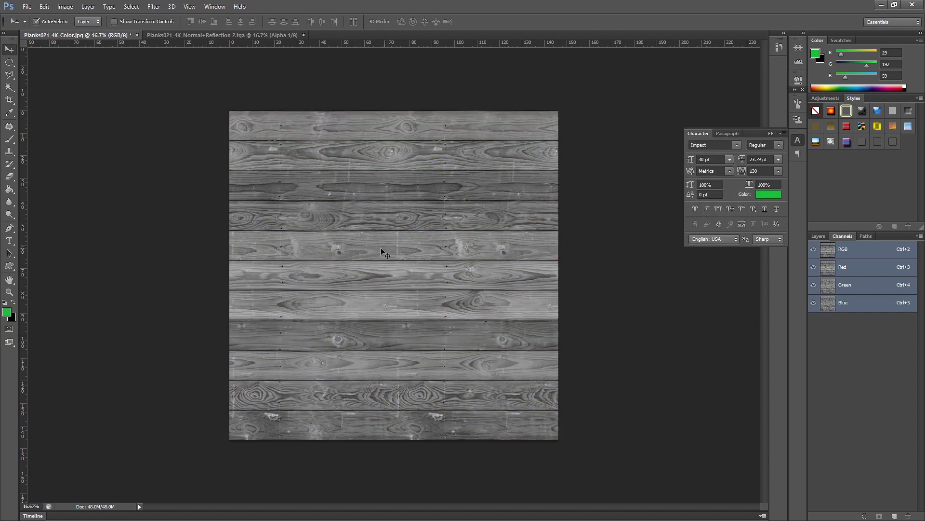
Increase the grayscale plank image's contrast with Levels, setting the input values to 30, 0.93 and 215
left_click(66, 6)
mouse_move(145, 34)
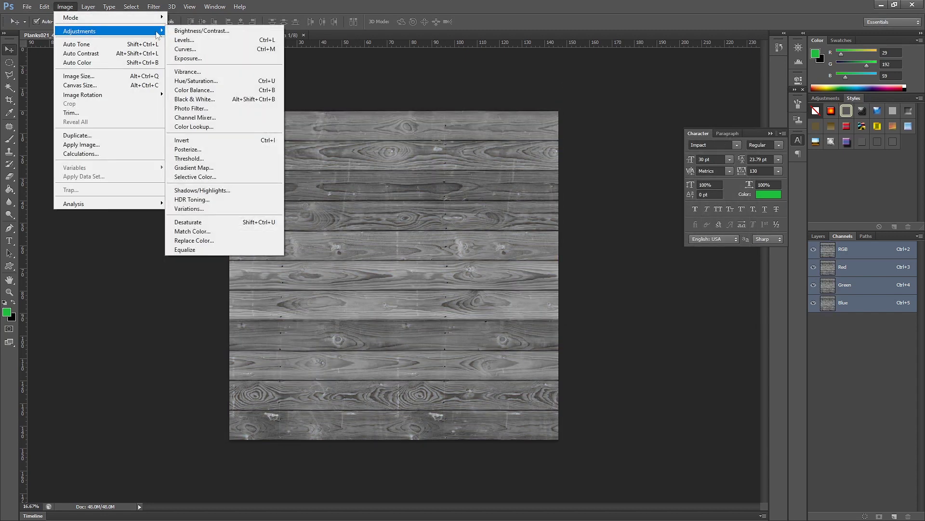
left_click(185, 40)
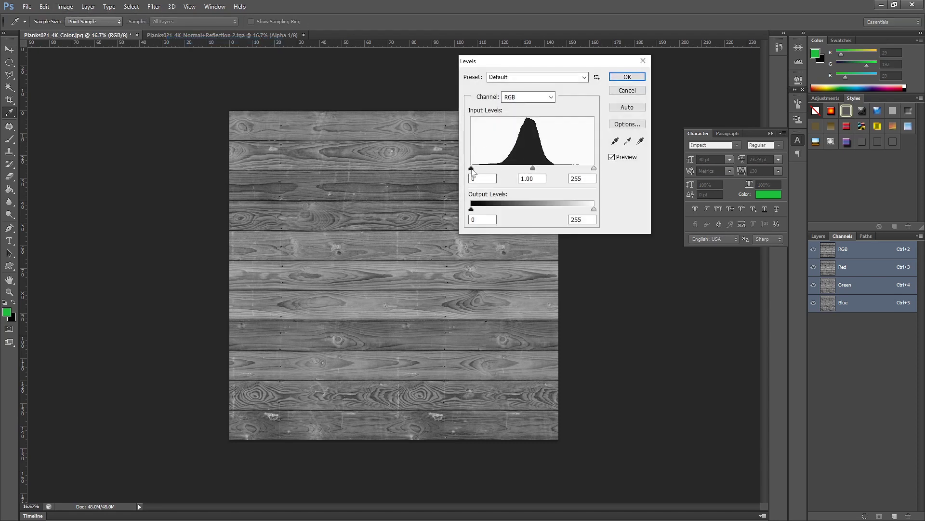
left_click_drag(471, 169, 534, 171)
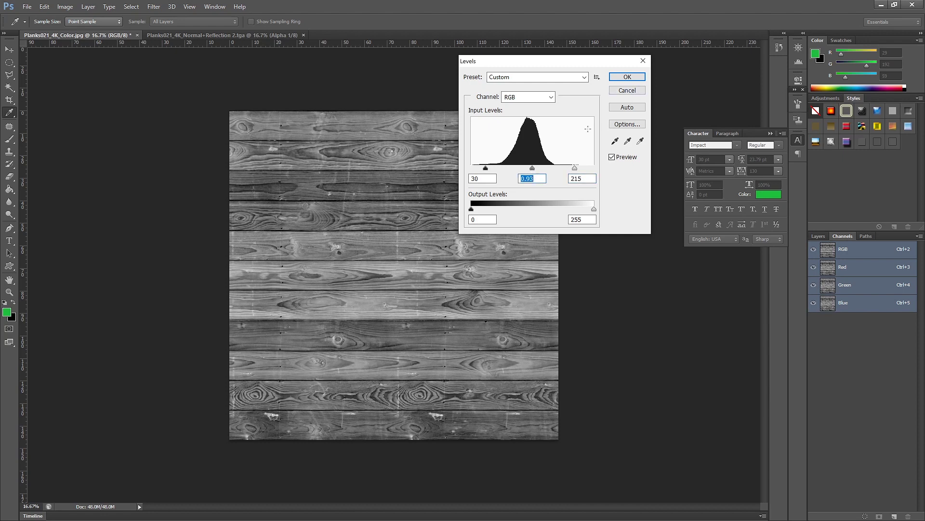
left_click(626, 78)
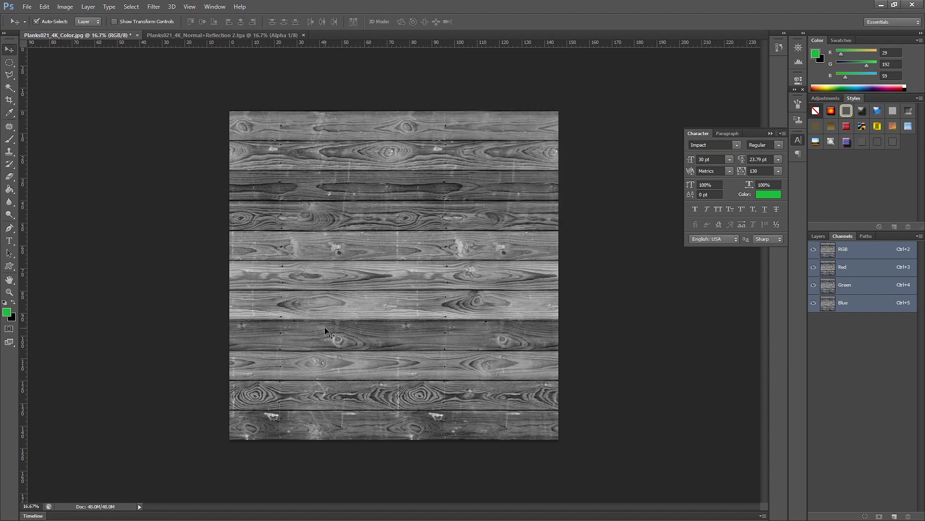
Copy the whole grayscale image and paste it into a new Alpha 1 channel replacing the old one in Planks021_4K_Normal+Reflection 2
key("ctrl+a")
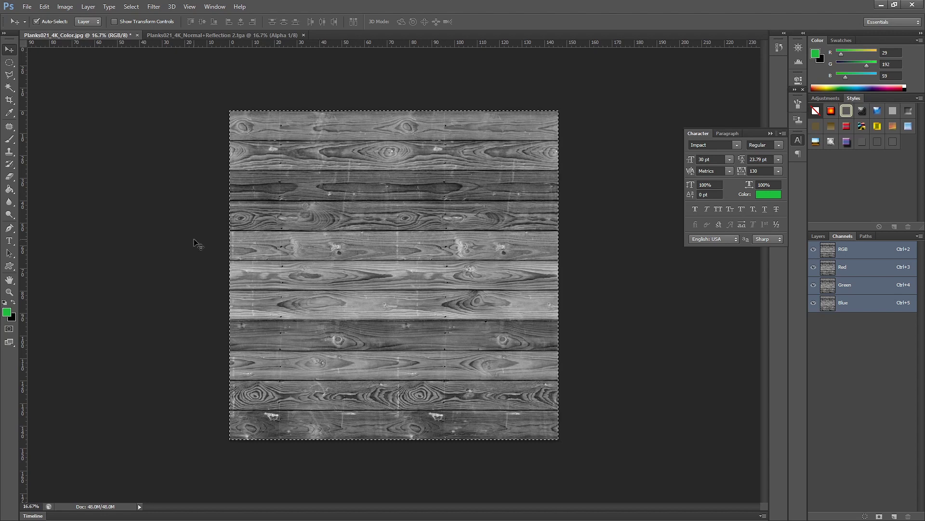
left_click(211, 36)
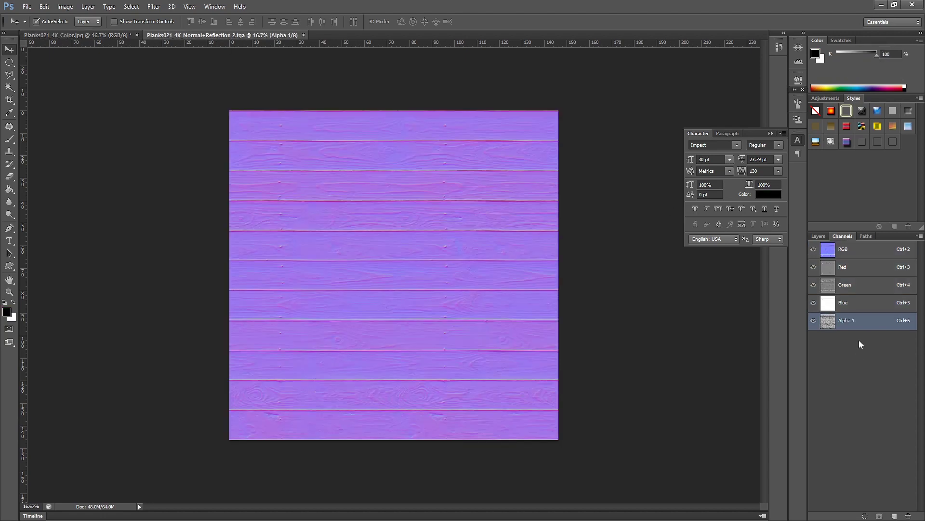
left_click_drag(874, 325, 909, 517)
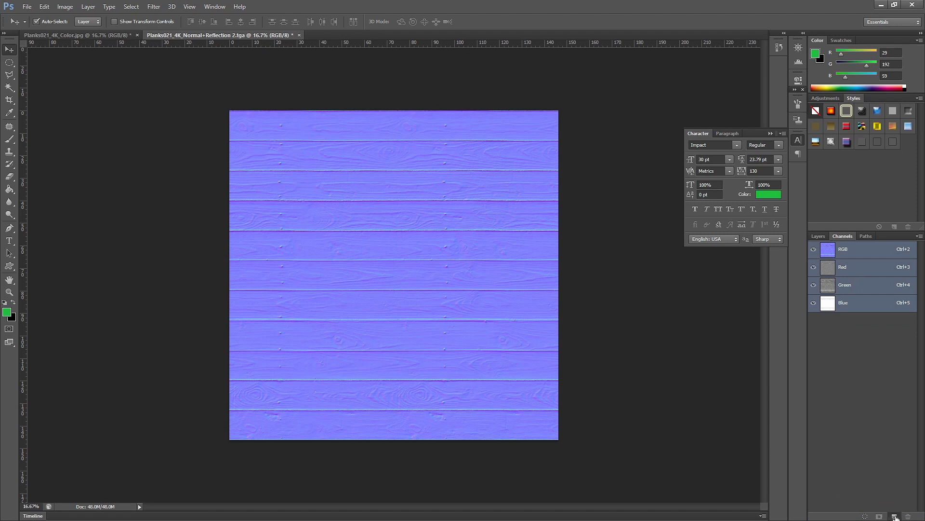
left_click(895, 516)
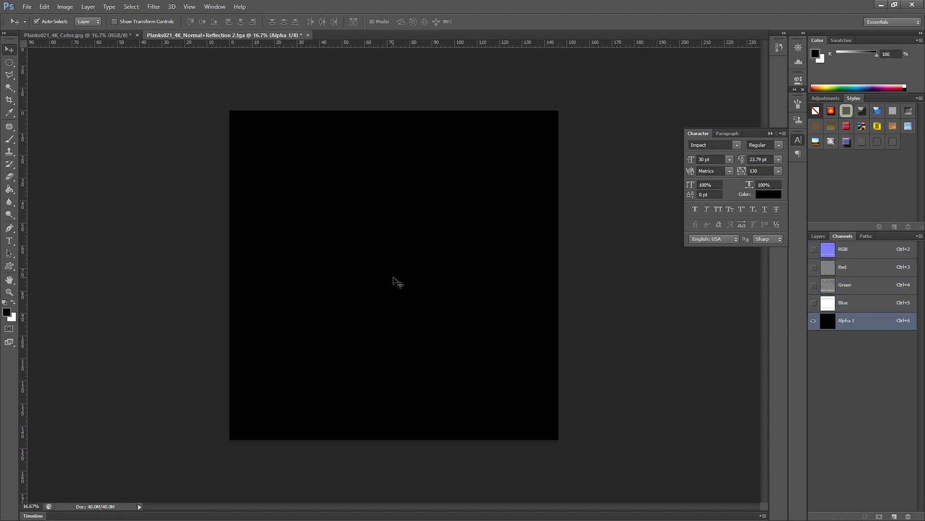
key("ctrl+v")
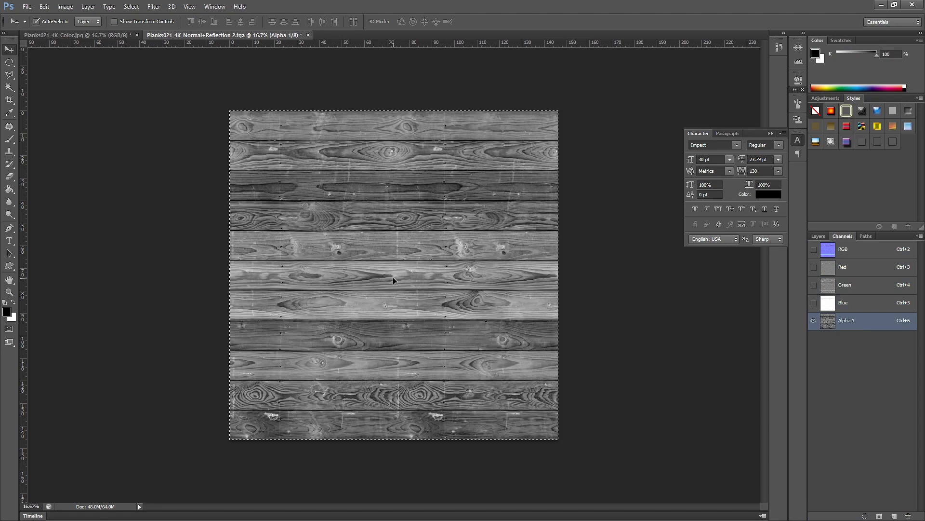
Show the RGB channels and save the map as Planks021_4K_Normal+Reflection 3 in Targa format with alpha channels, at 32 bits/pixel
left_click(814, 249)
left_click(813, 321)
left_click(818, 236)
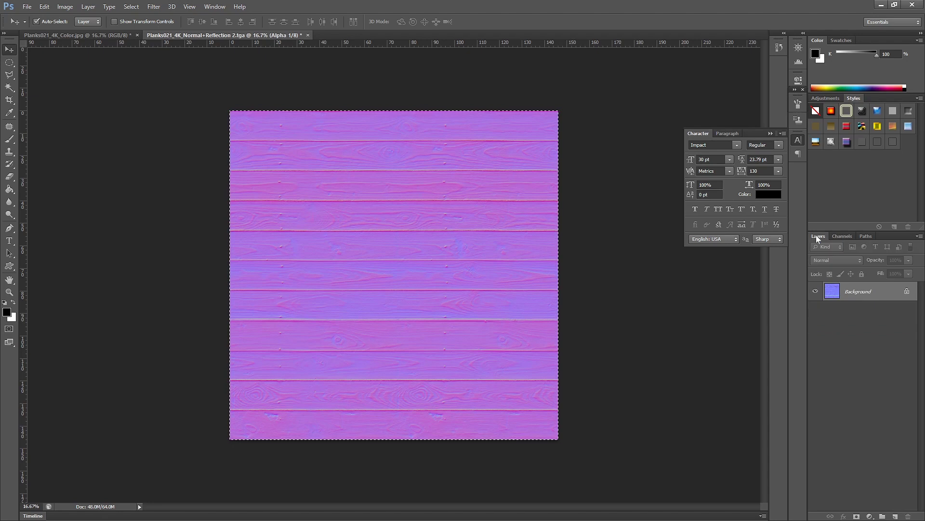
left_click(27, 7)
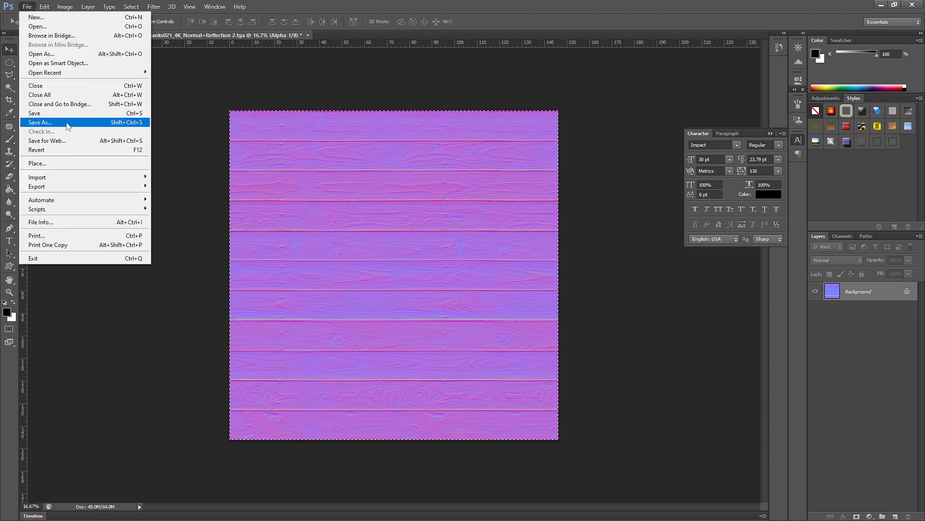
left_click(68, 122)
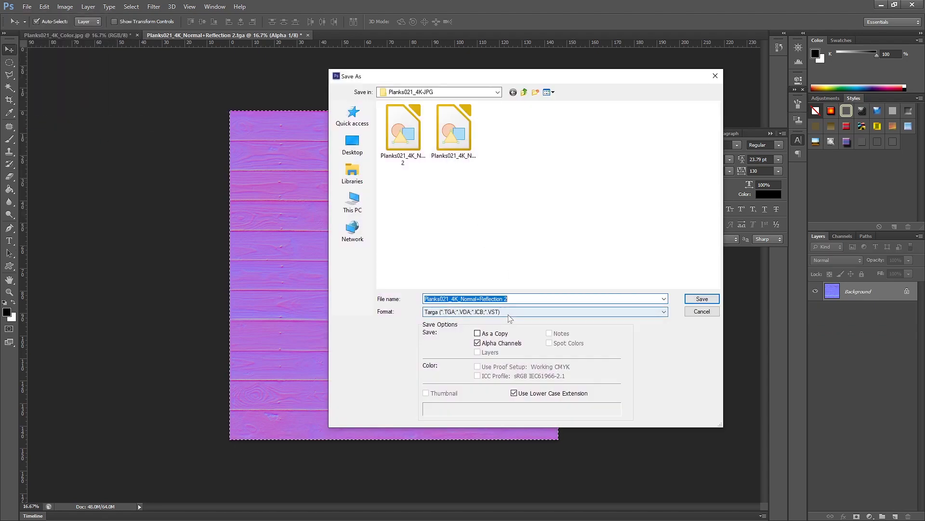
left_click(508, 299)
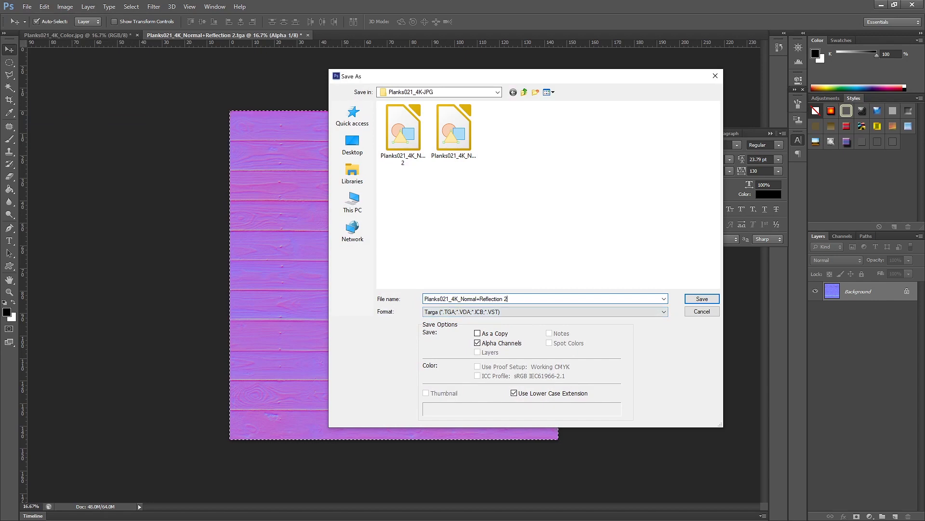
key("BackSpace")
type("3")
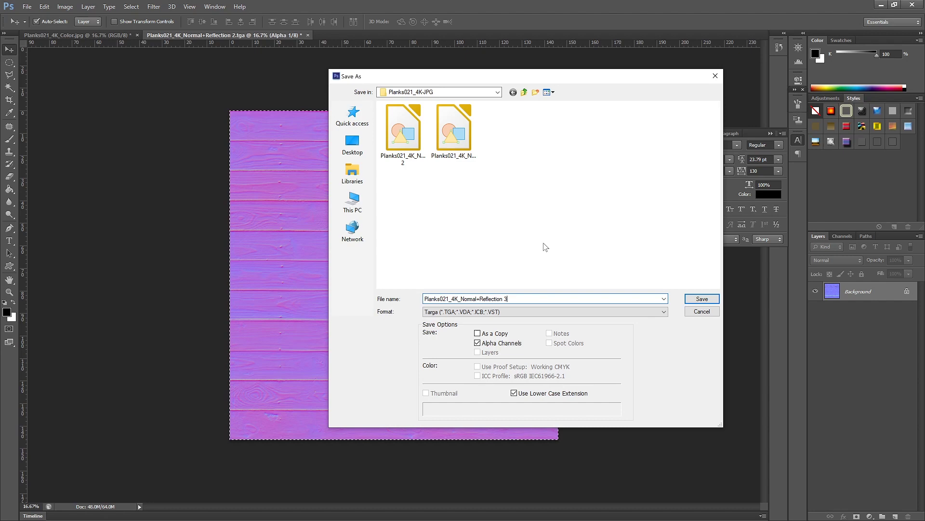
left_click(694, 299)
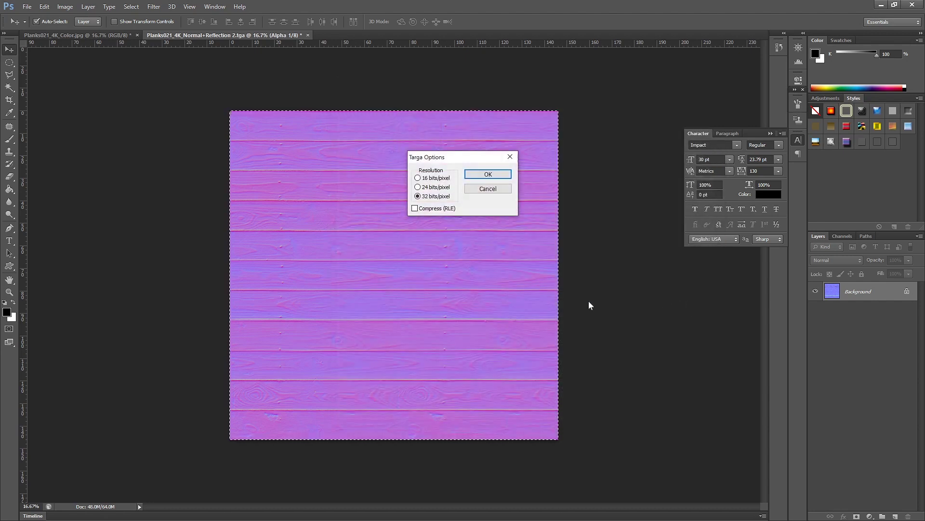
left_click(500, 177)
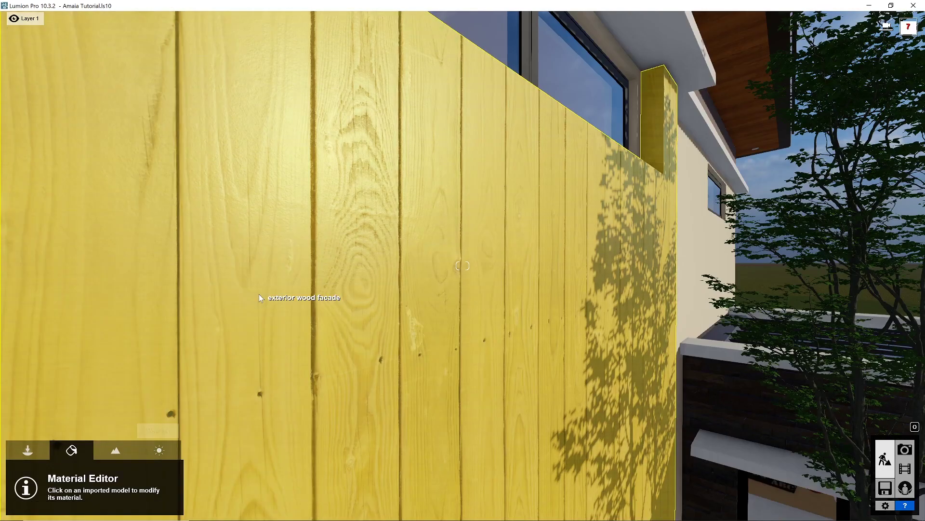
In Lumion, replace the exterior wood facade's normal map with Planks021_4K_Normal+Reflection 3 from the Planks021_4K-JPG folder
left_click(259, 294)
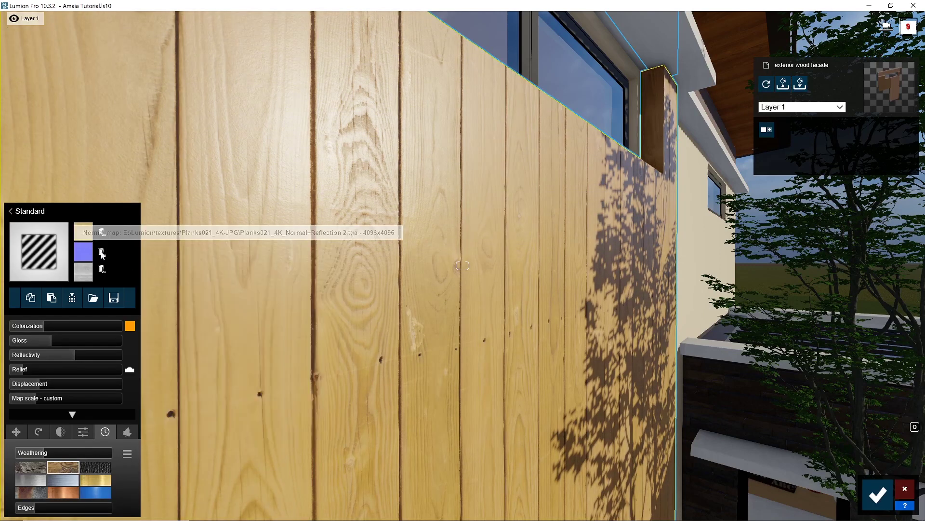
mouse_move(86, 256)
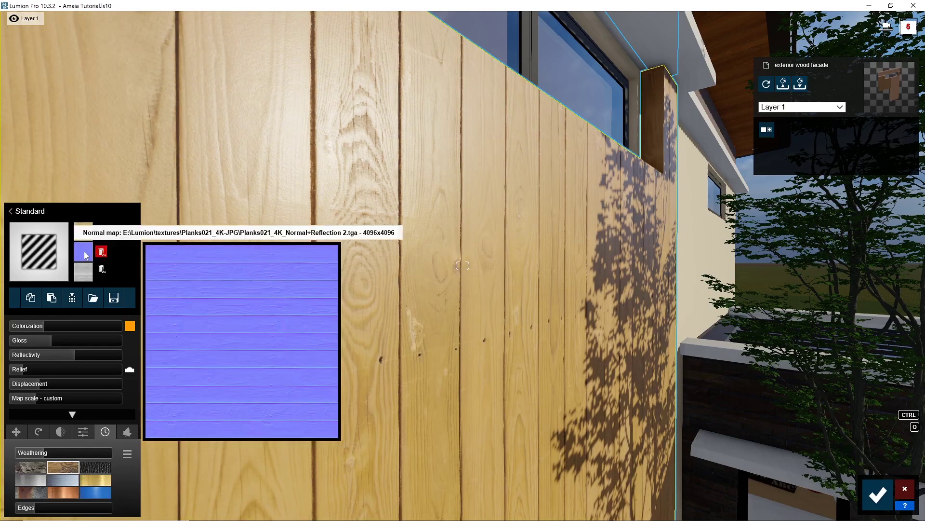
left_click(86, 256)
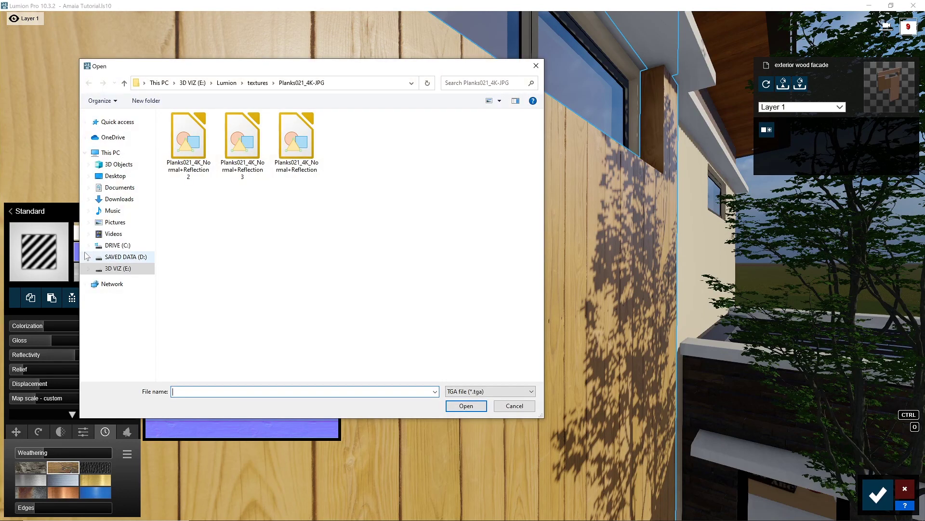
left_click(254, 175)
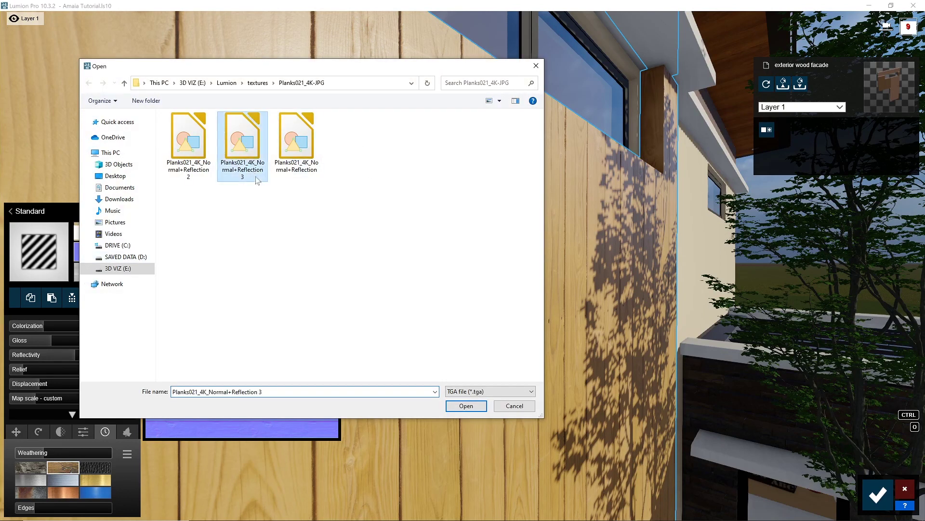
left_click(466, 406)
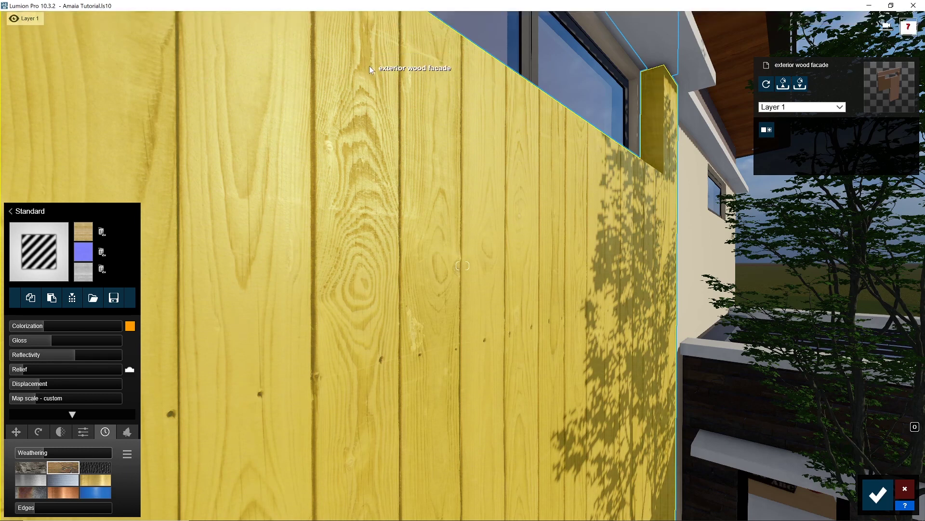
Set the wood facade's gloss to about 0.8, raise its reflectivity slightly, and save the material changes
mouse_move(50, 341)
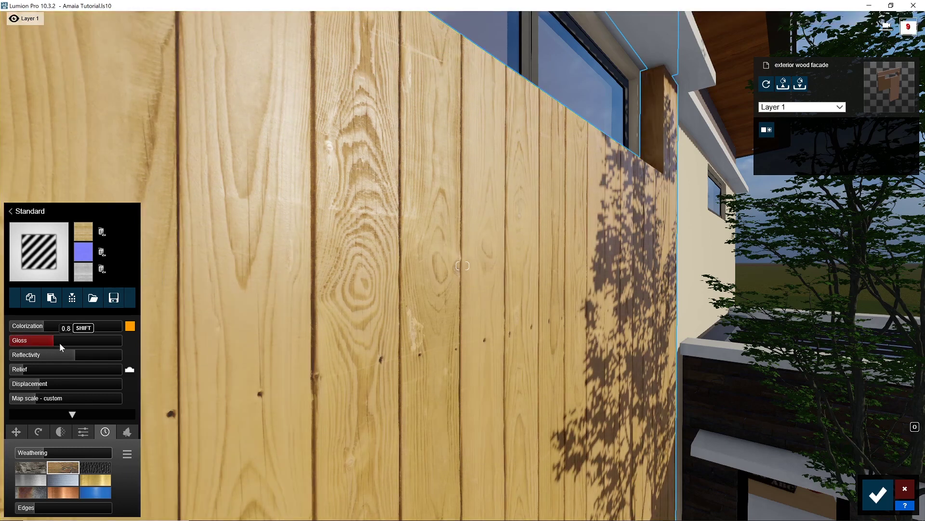
left_click(59, 342)
left_click(57, 343)
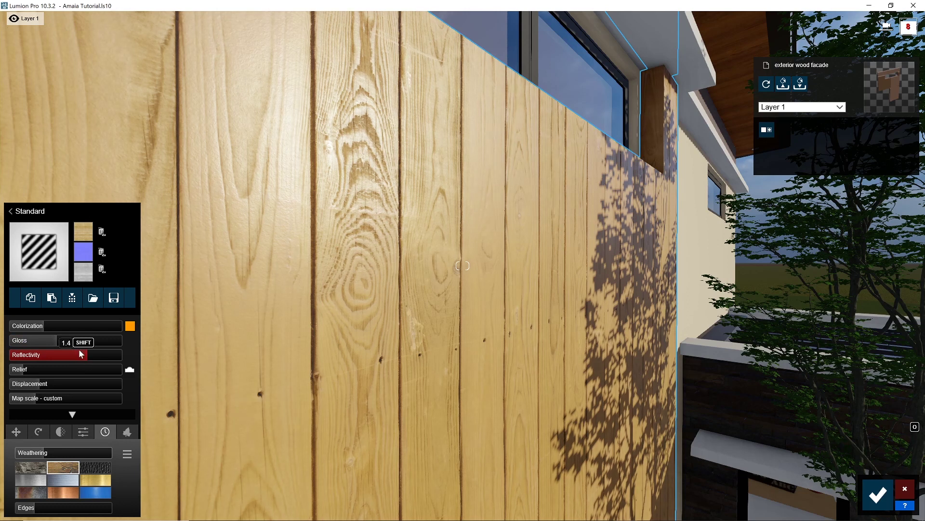
left_click_drag(60, 341, 72, 346)
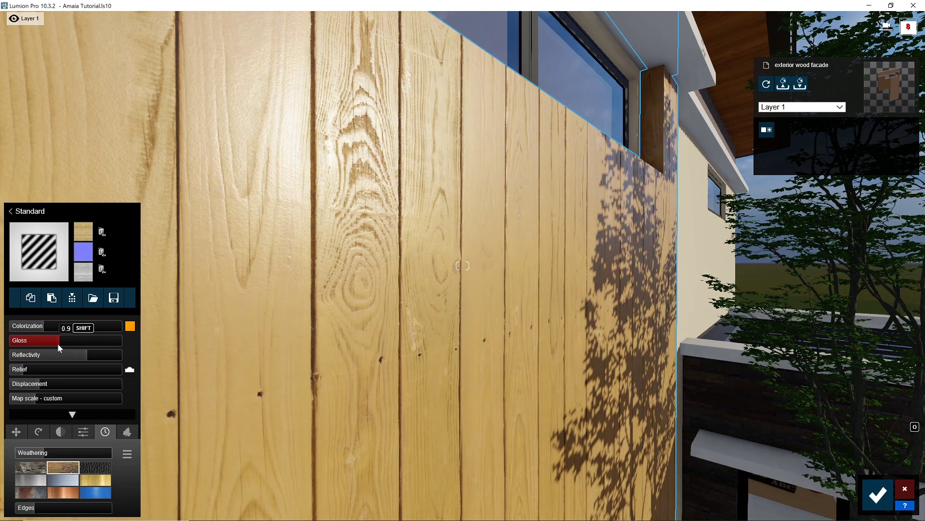
left_click_drag(51, 342, 48, 340)
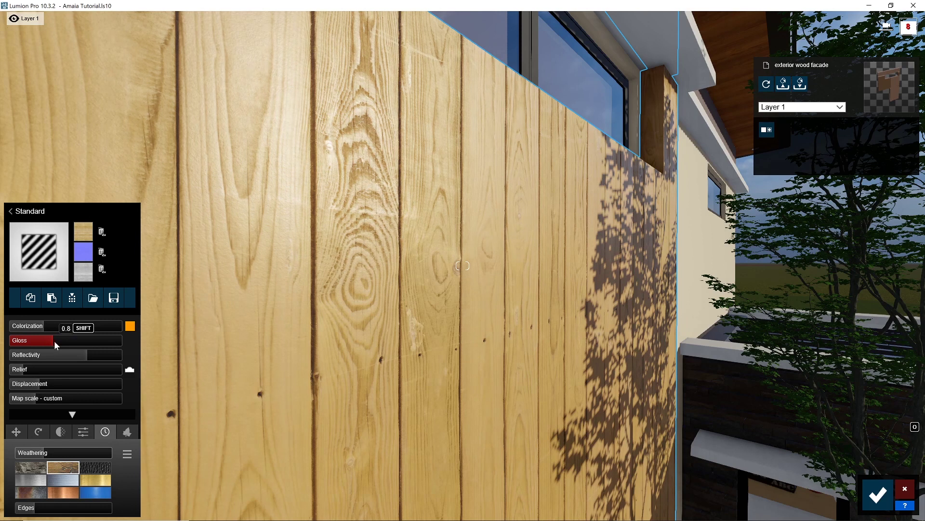
left_click_drag(85, 354, 92, 358)
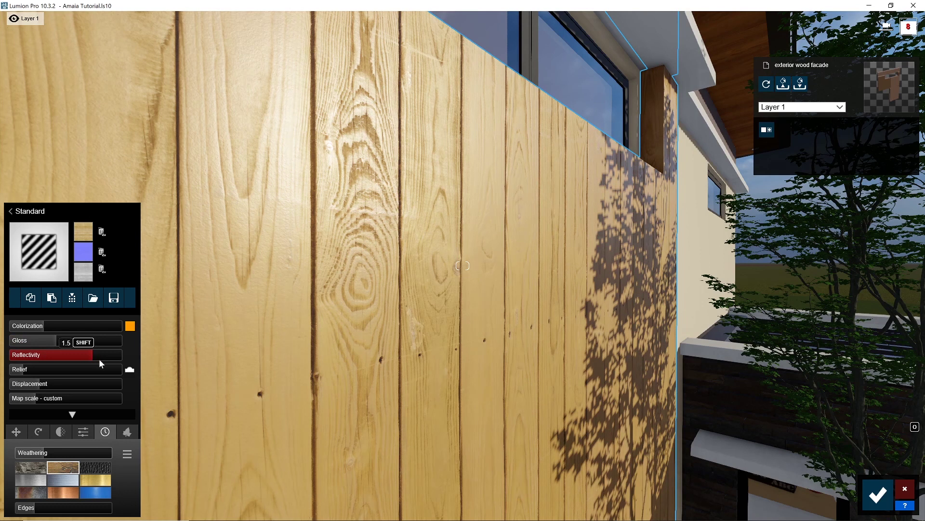
left_click_drag(97, 360, 89, 358)
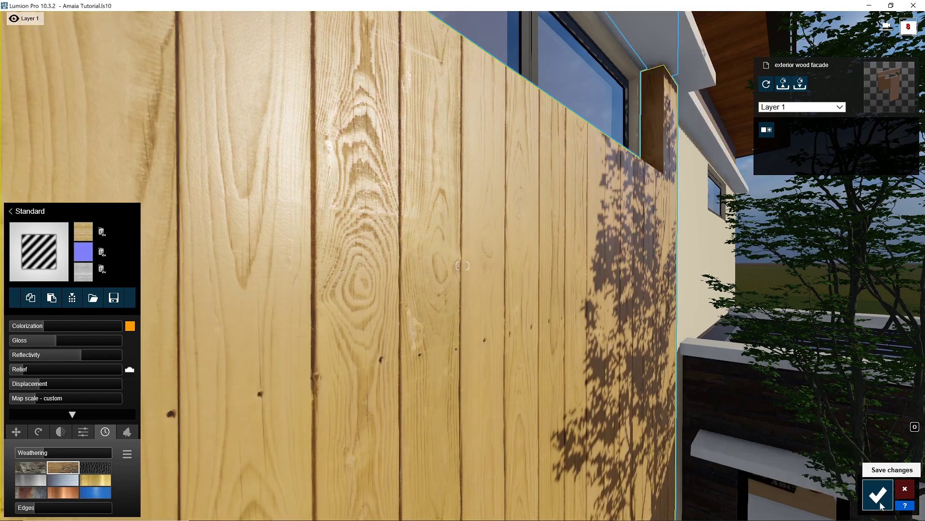
left_click(878, 495)
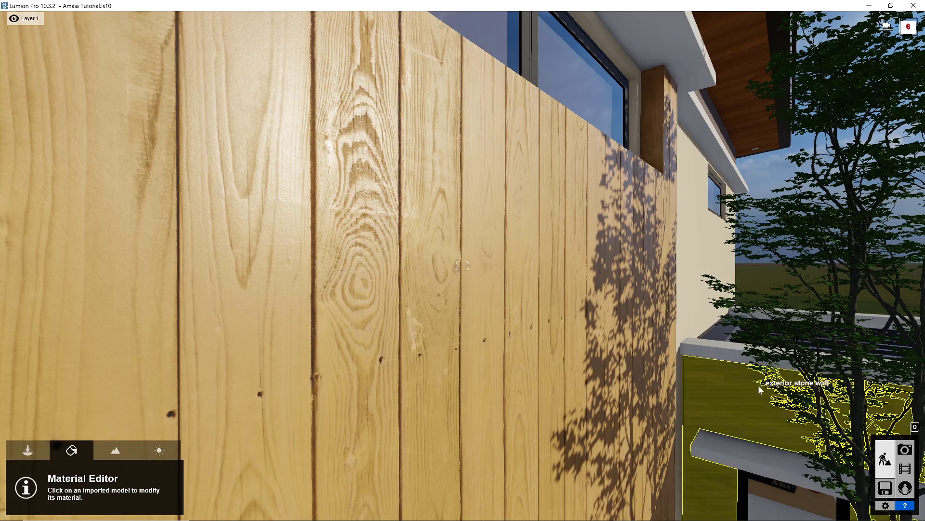
Render the current facade shot at Print size, 3840x2160, as the JPG sample 03 in the tutorial 02 folder
left_click(905, 449)
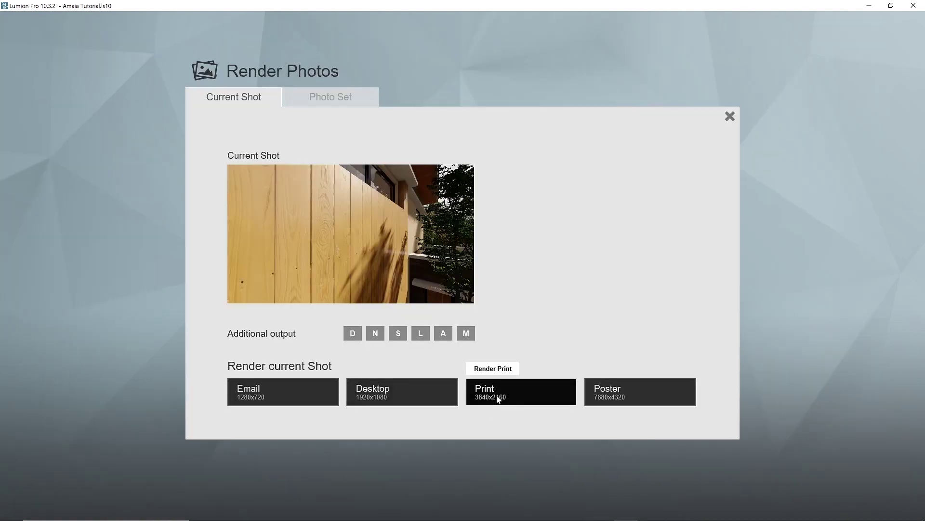
left_click(497, 398)
left_click(242, 145)
key("Tab")
key("End")
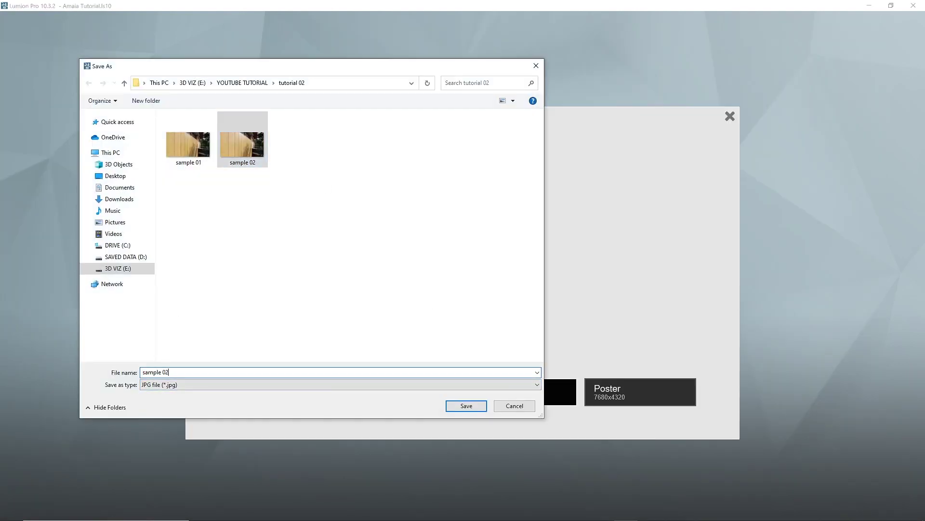
key("BackSpace")
type("3")
key("Return")
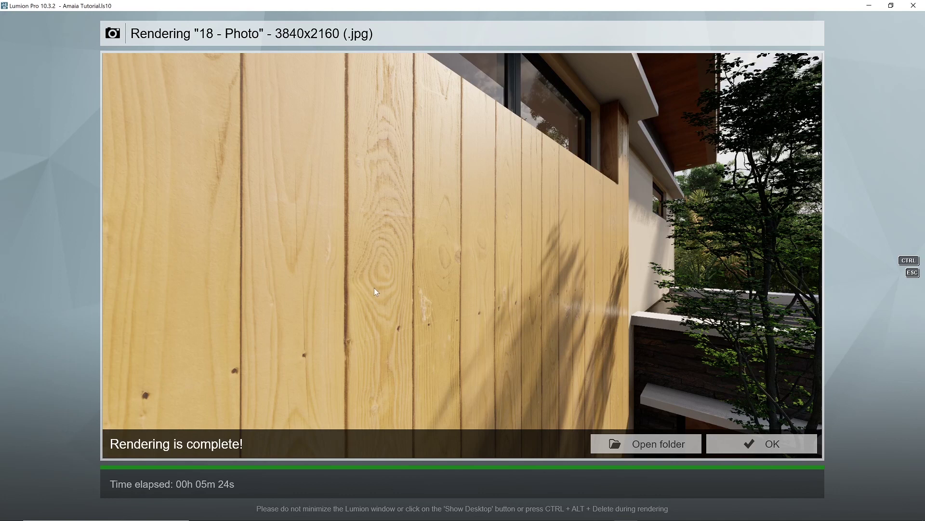
View the rendered sample 03 from the output folder, and switch to the sample free_textures.rar archive in WinRAR
left_click(631, 444)
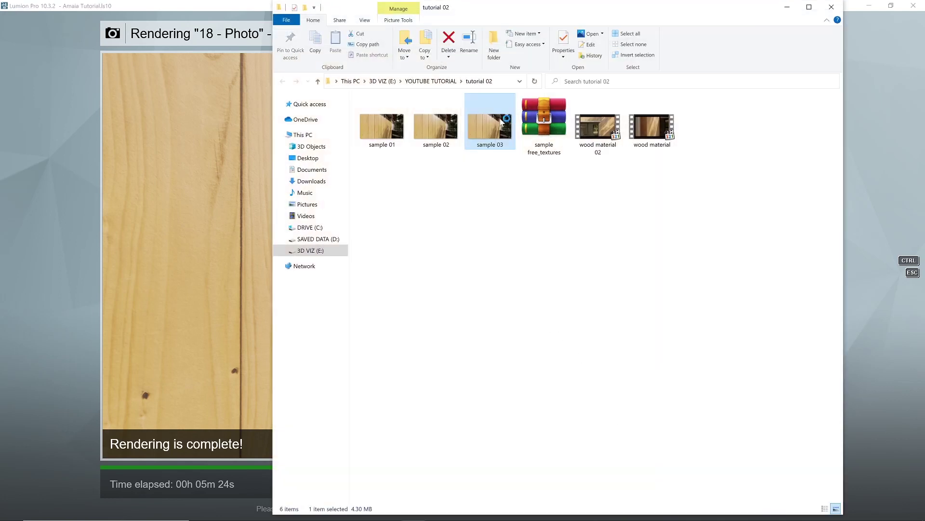
double_click(501, 121)
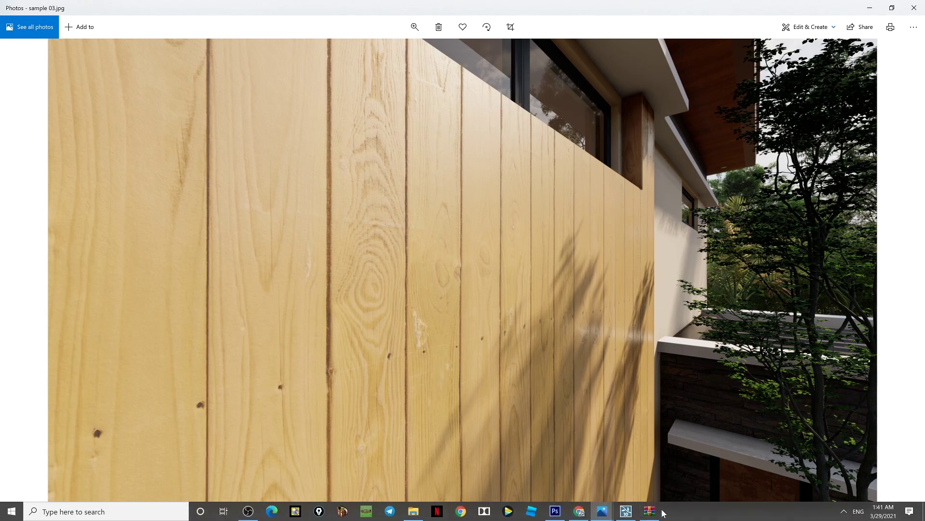
left_click(658, 511)
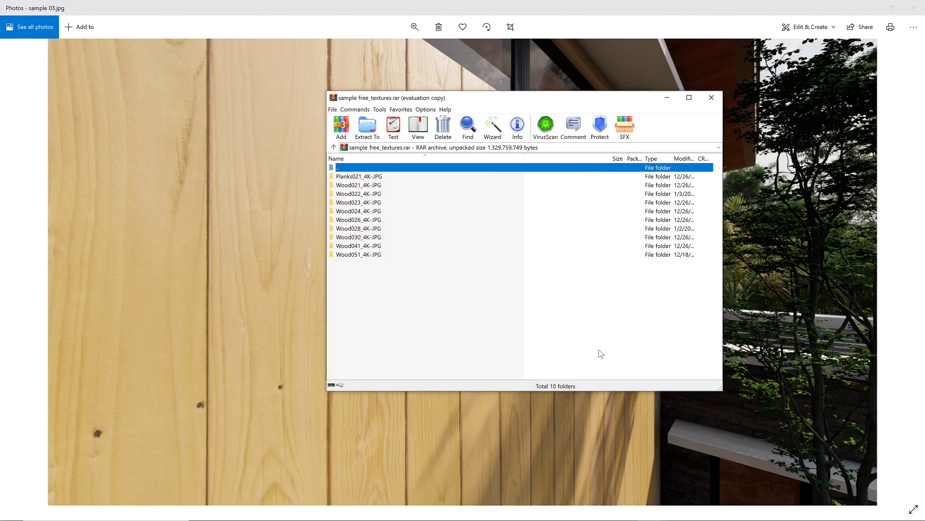